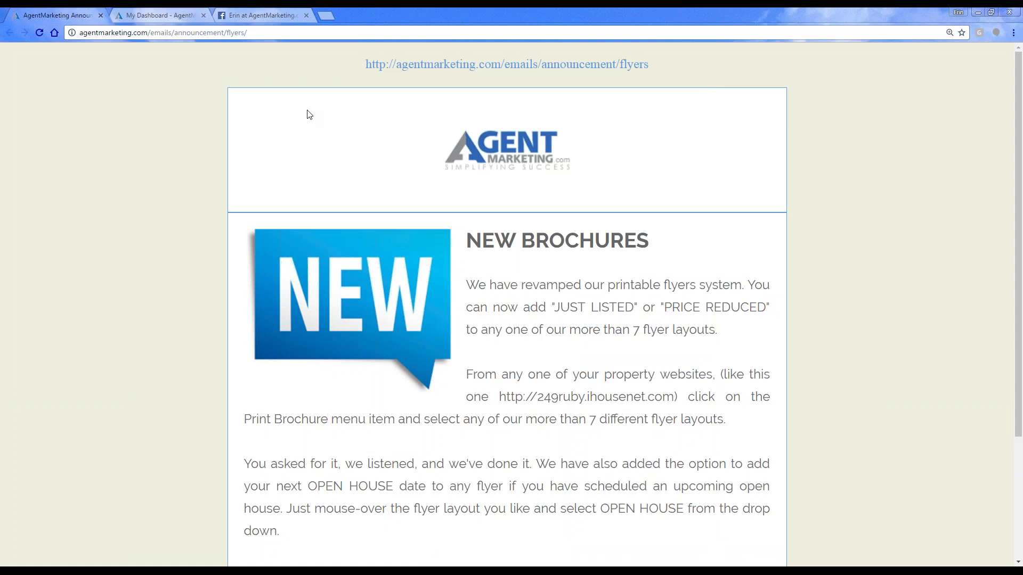
Step: Read the New Brochures announcement, and open the list of property websites from the dashboard
scroll(736, 263, "down", 1)
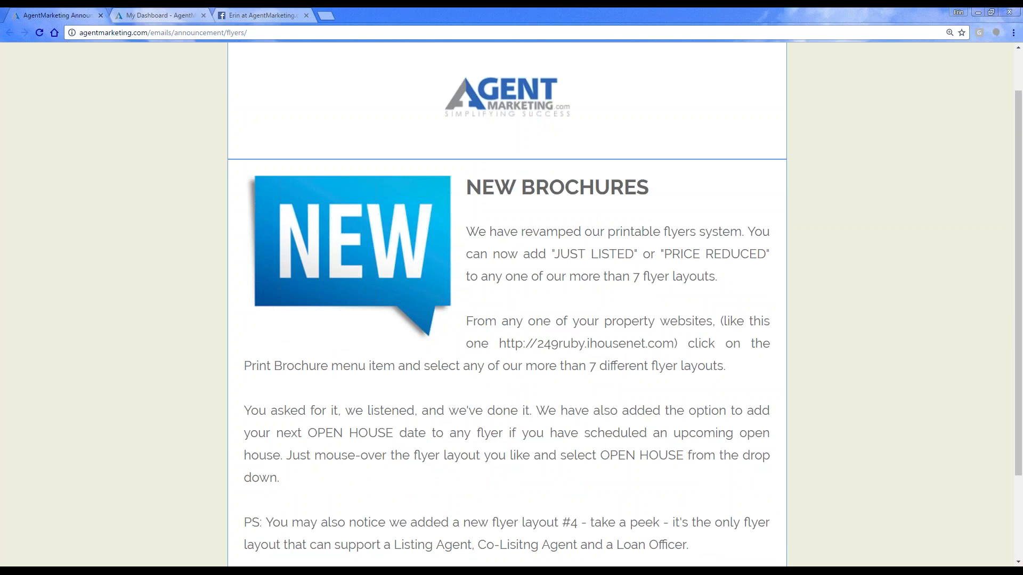
scroll(506, 303, "down", 1)
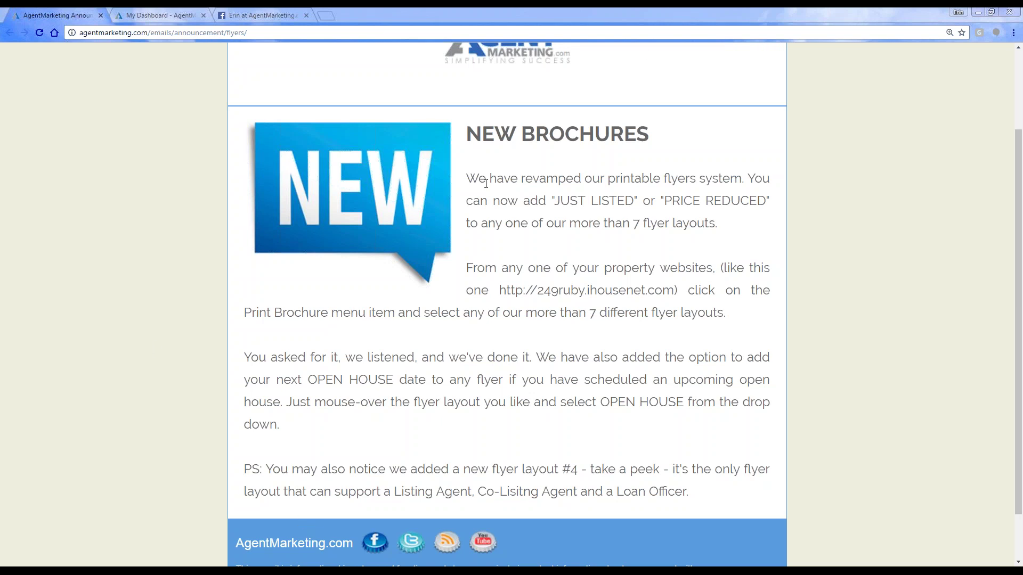
left_click(115, 15)
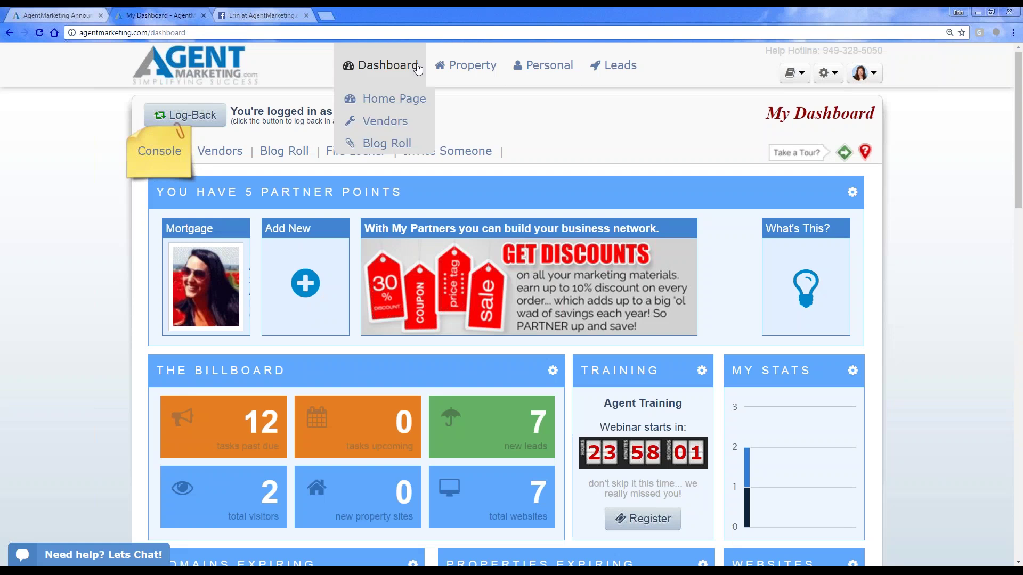
mouse_move(469, 60)
left_click(477, 98)
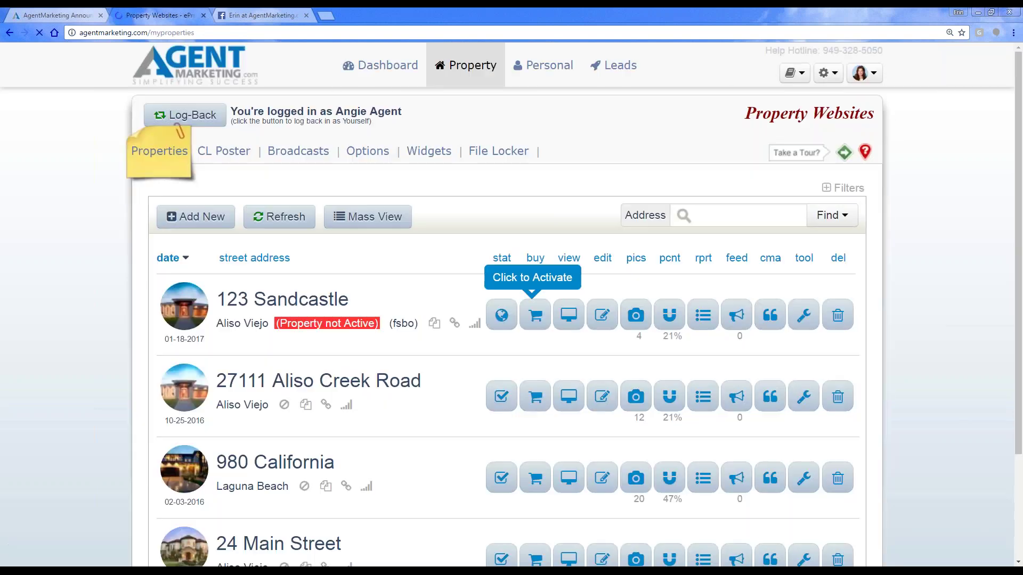
scroll(442, 420, "down", 1)
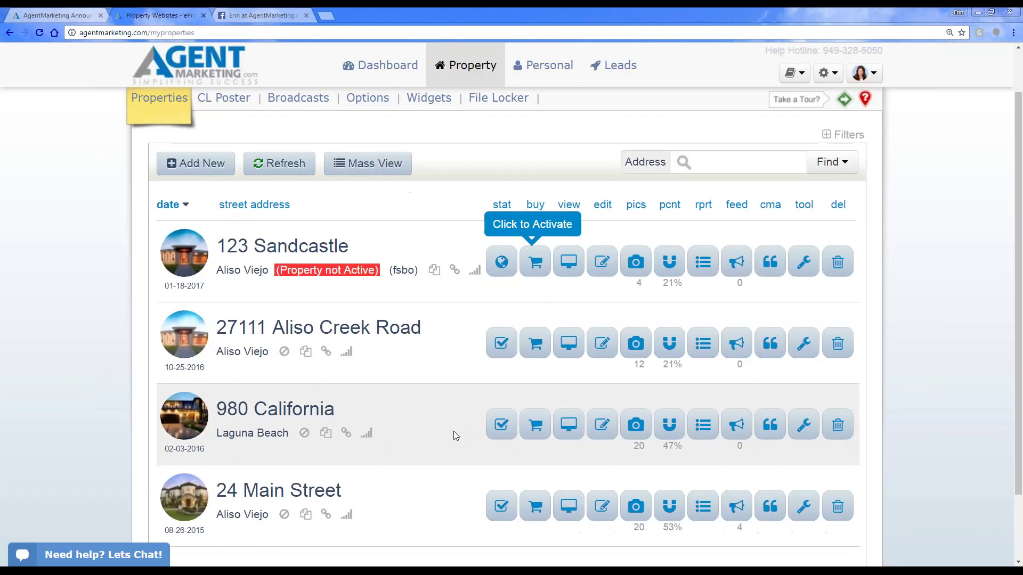
Step: View the 24 Main Street property website, open its printable brochure and show the message options for Flyer 1
left_click(574, 521)
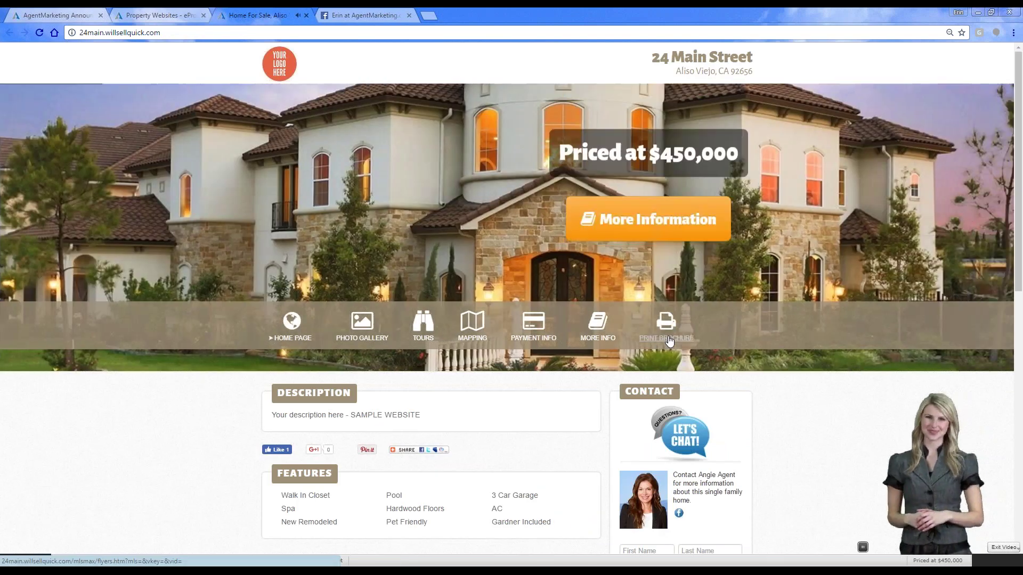
left_click(668, 339)
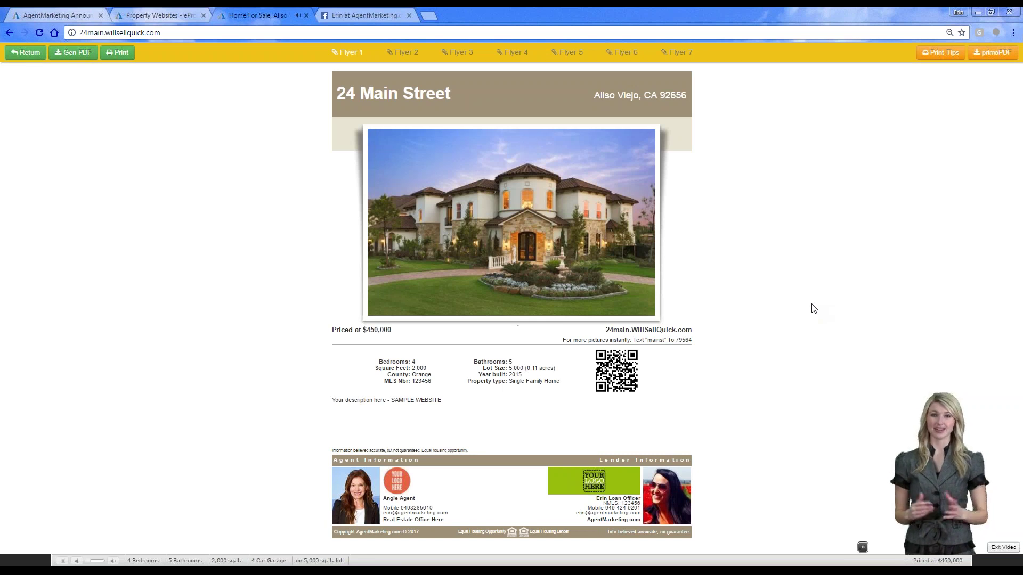
left_click(348, 52)
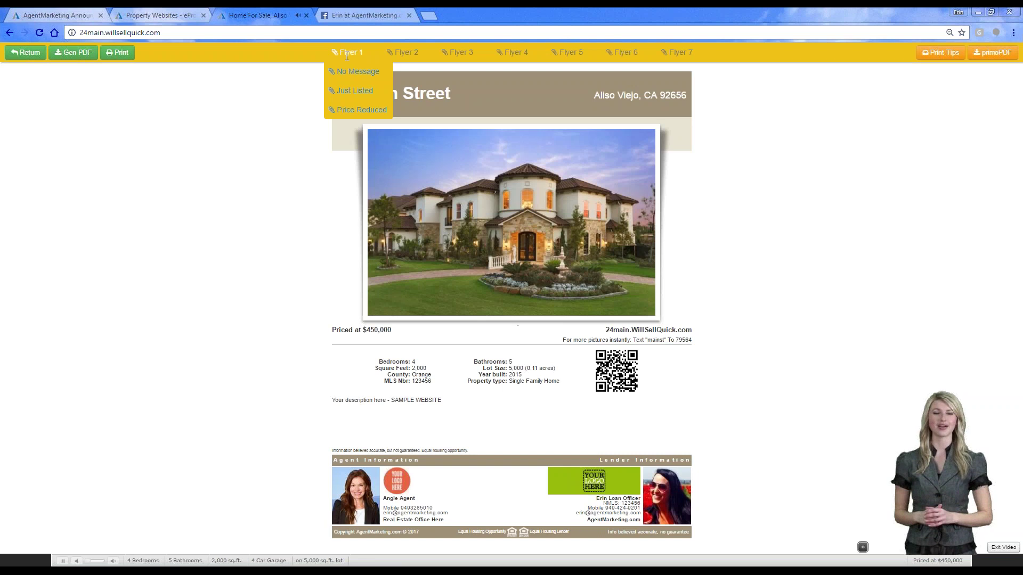
mouse_move(522, 57)
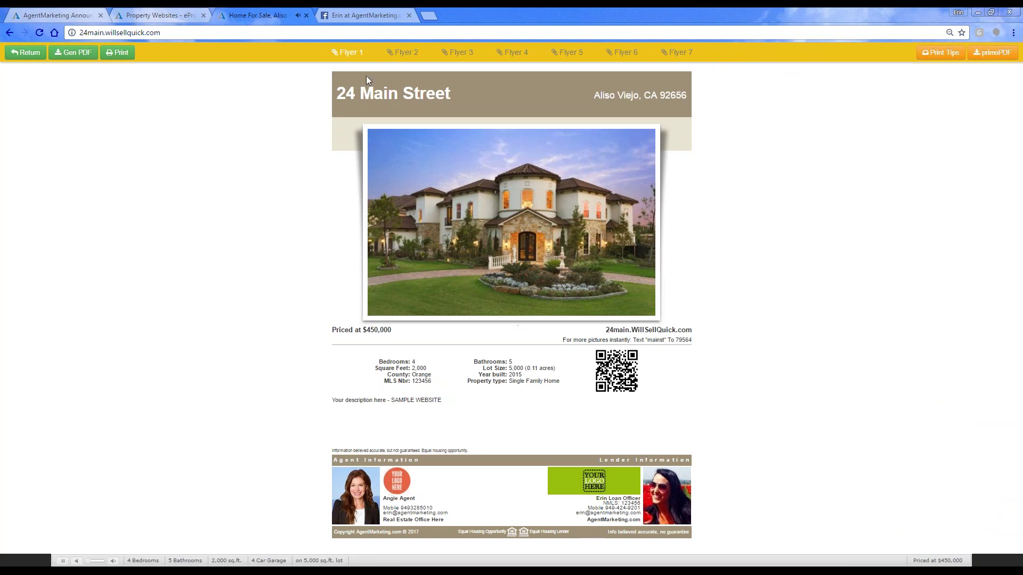
Step: Preview the 24 Main Street brochure in the Flyer 2 layout with the Price Reduced message
left_click(347, 52)
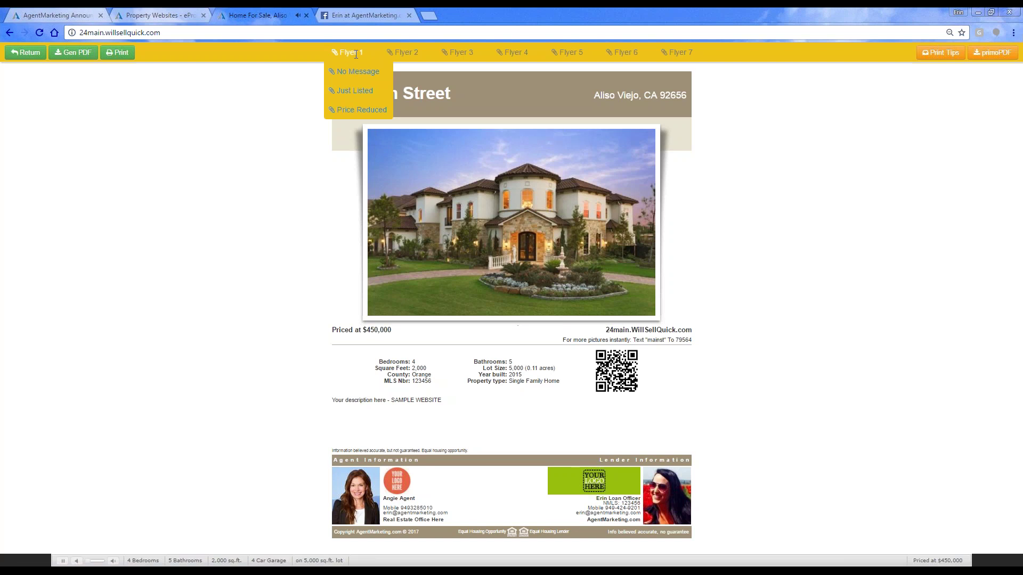
mouse_move(408, 53)
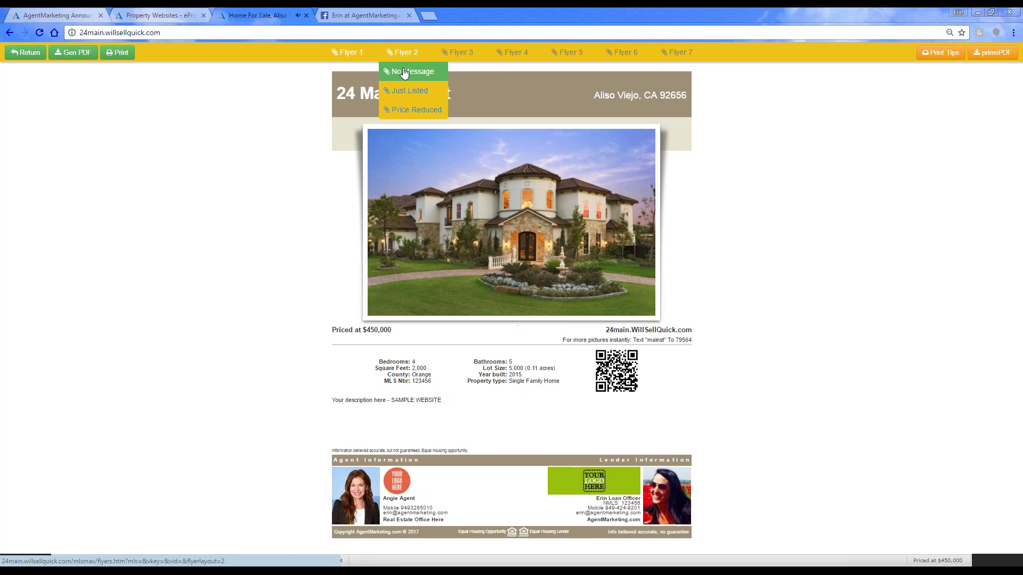
left_click(415, 110)
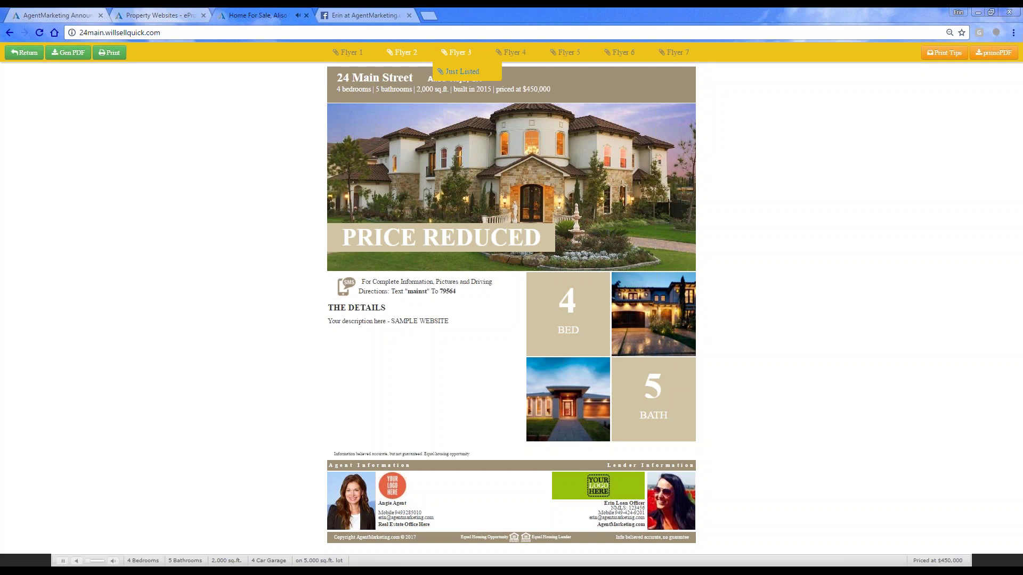
Step: Preview Flyer 4 with the Just Listed message and Flyer 7 with No Message, closing the property website at the end
left_click(511, 92)
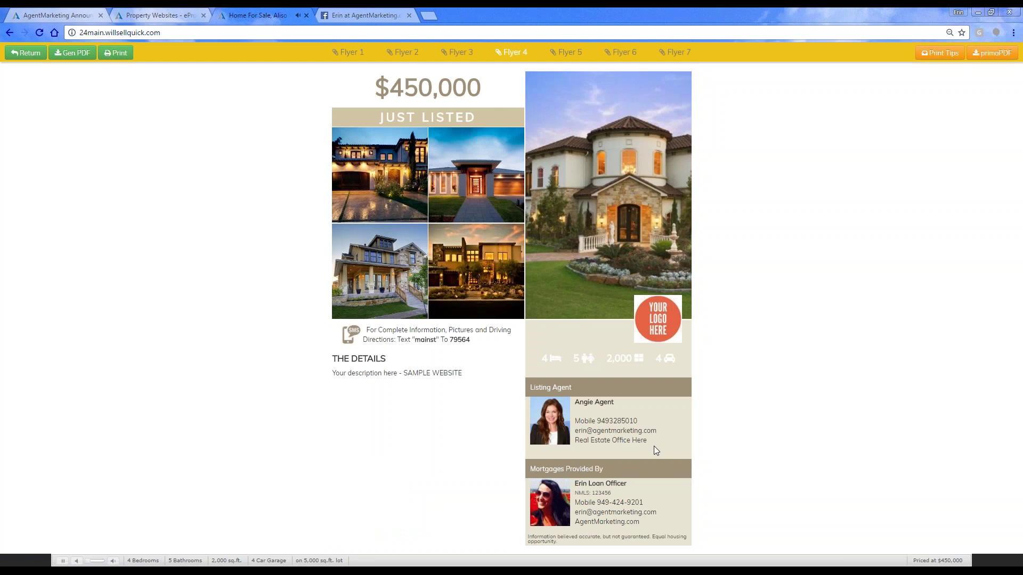
mouse_move(672, 53)
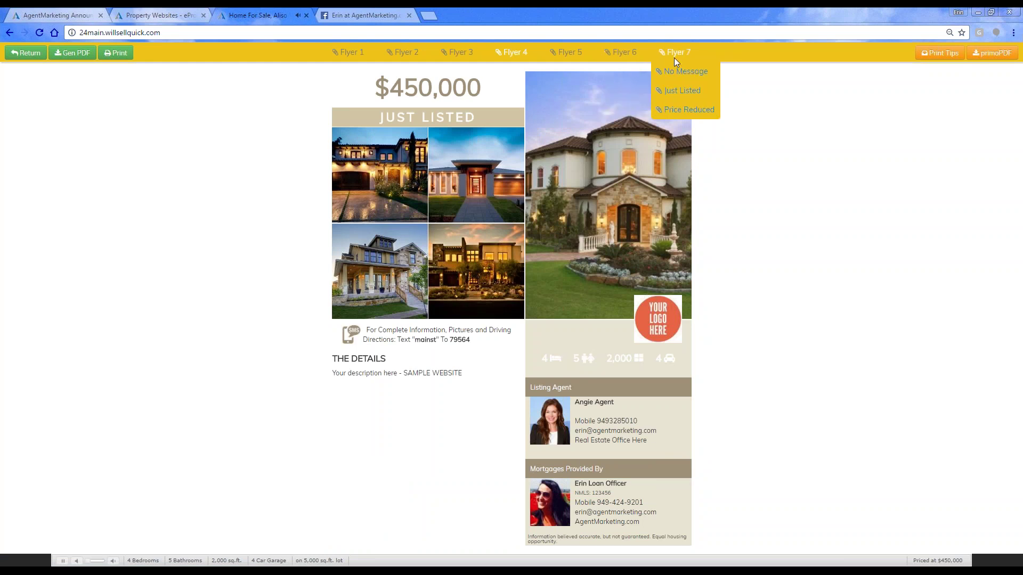
left_click(685, 71)
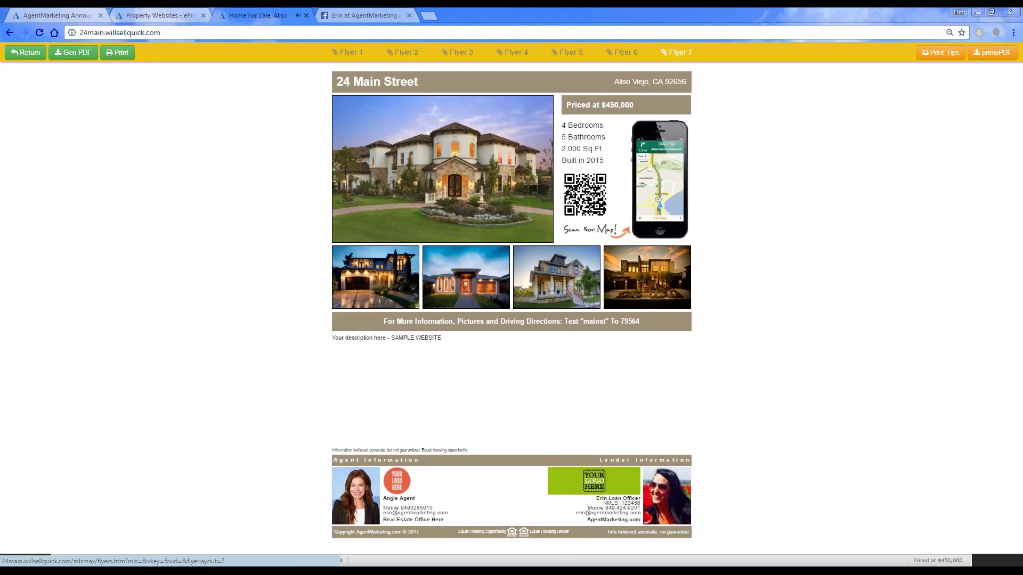
mouse_move(613, 64)
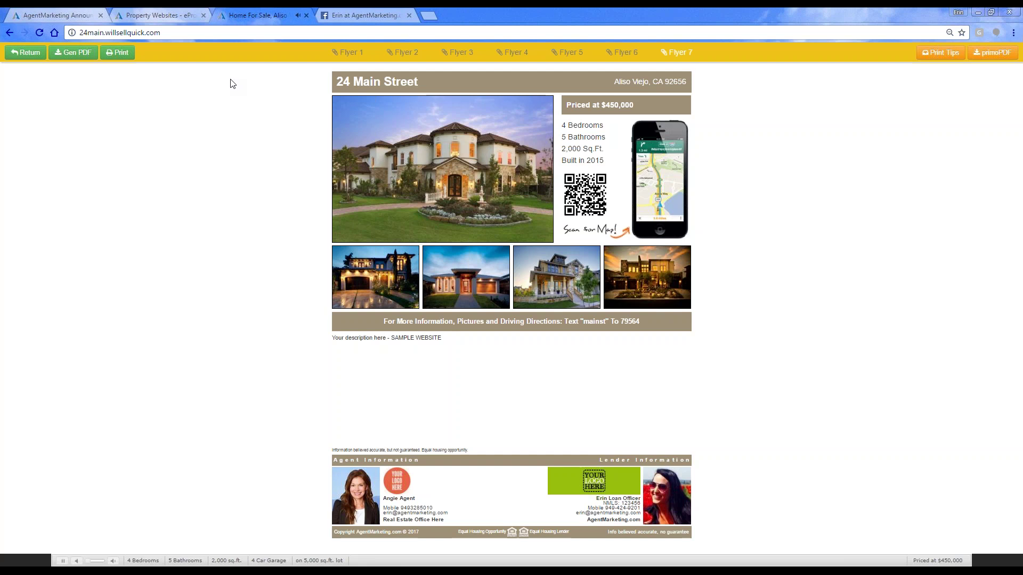
left_click(307, 16)
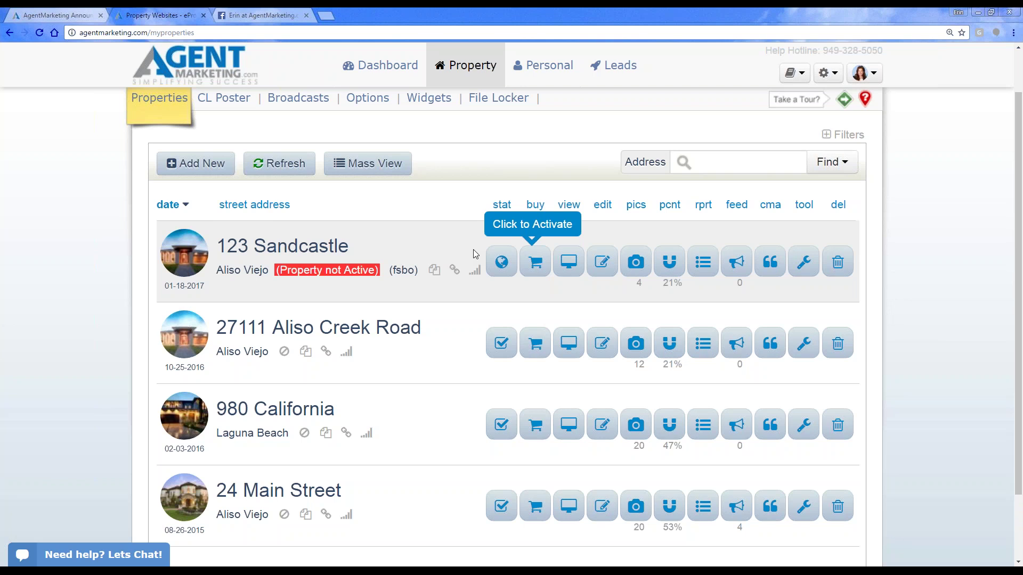
Step: View the bookmarked What's Up Wednesday YouTube channel in a new tab, select its web address and close the tab
left_click(325, 15)
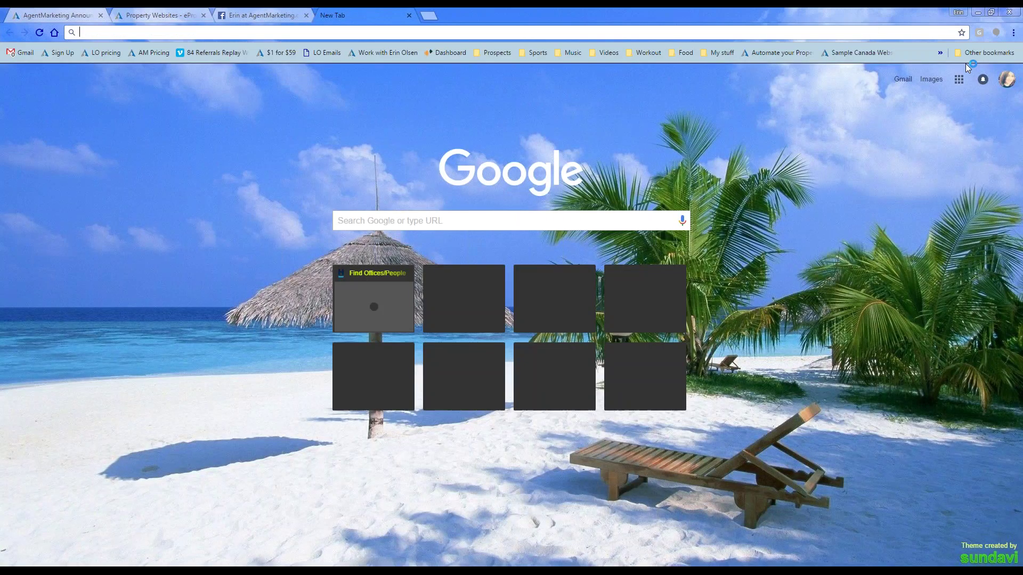
left_click(965, 52)
mouse_move(946, 71)
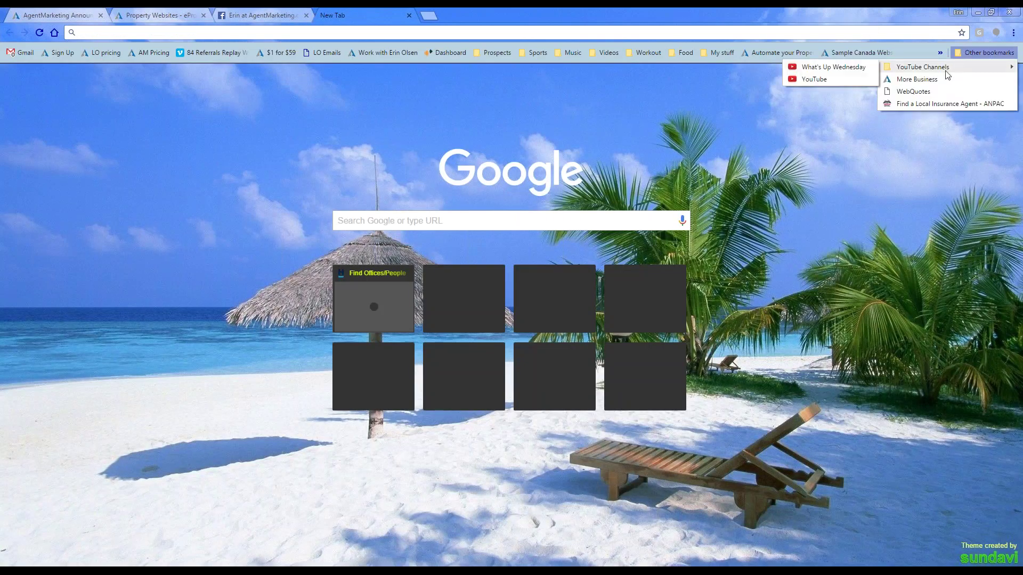
left_click(874, 68)
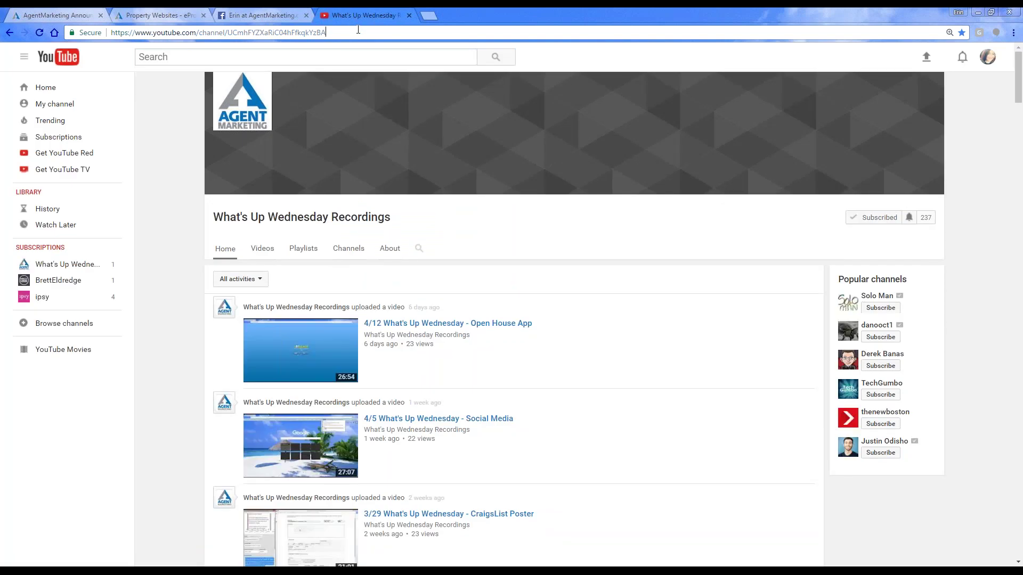
left_click(357, 30)
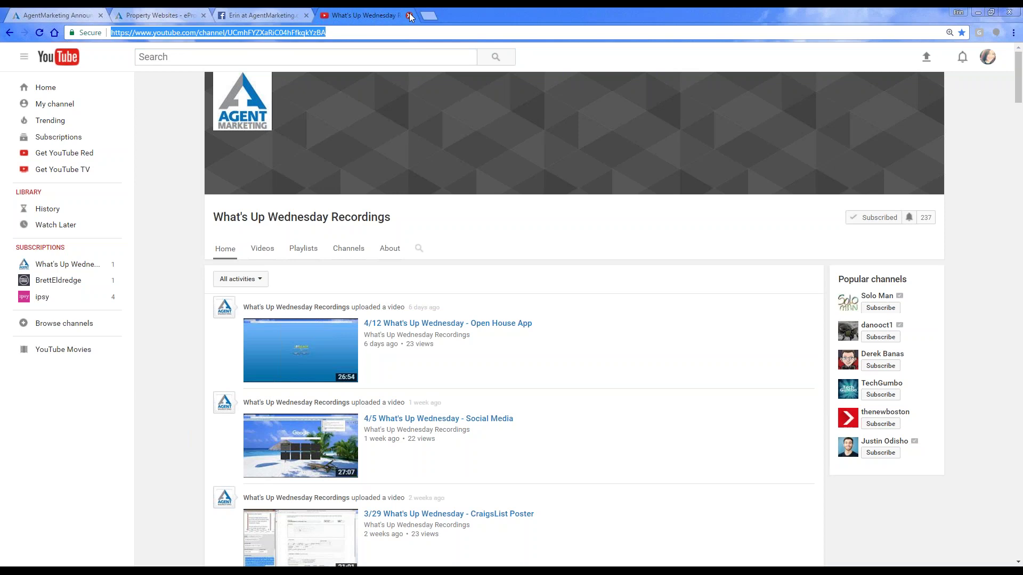
left_click(409, 16)
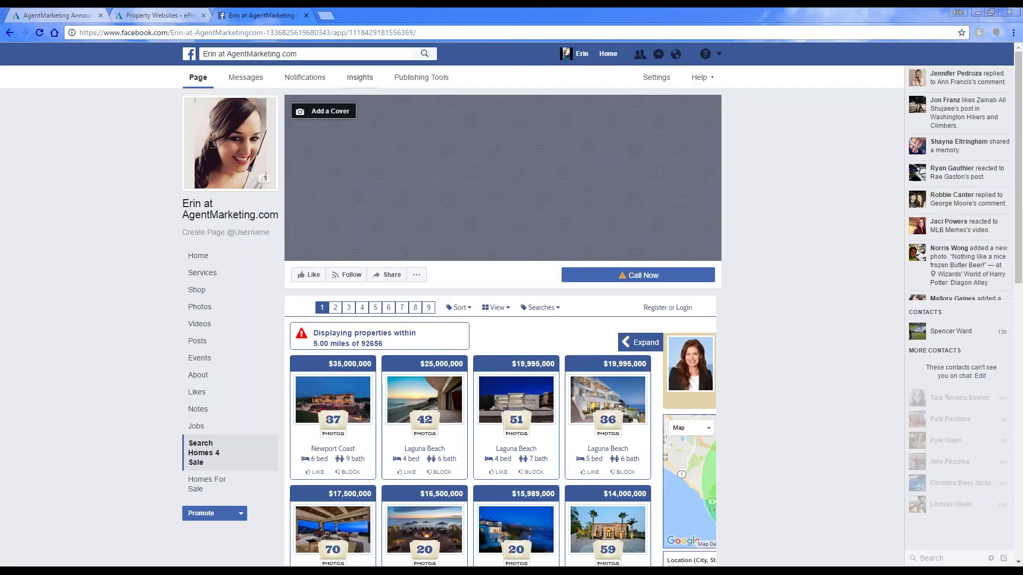
Step: Return to the property websites page and open the IDX Setup settings
left_click(162, 15)
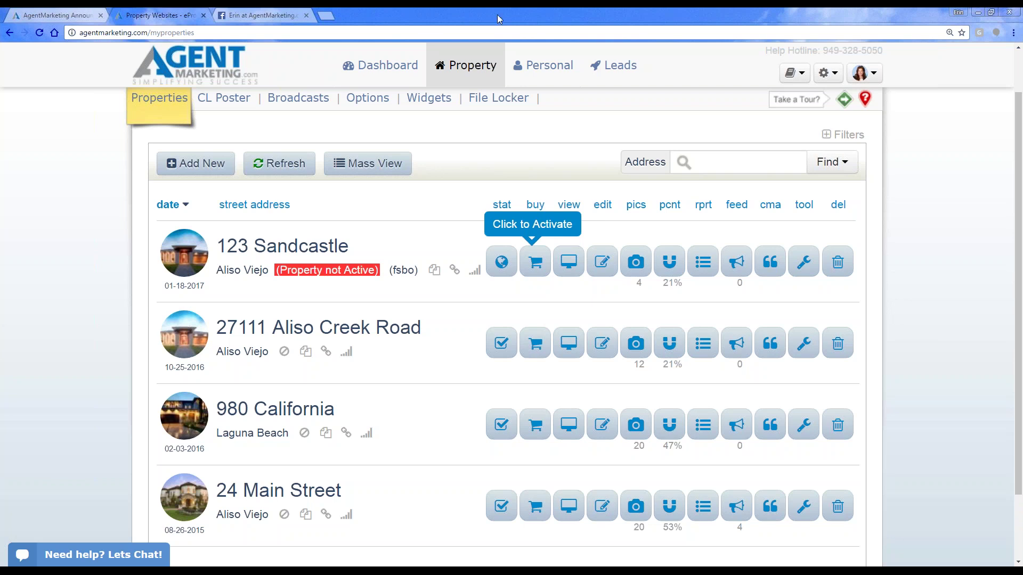
mouse_move(618, 72)
left_click(825, 78)
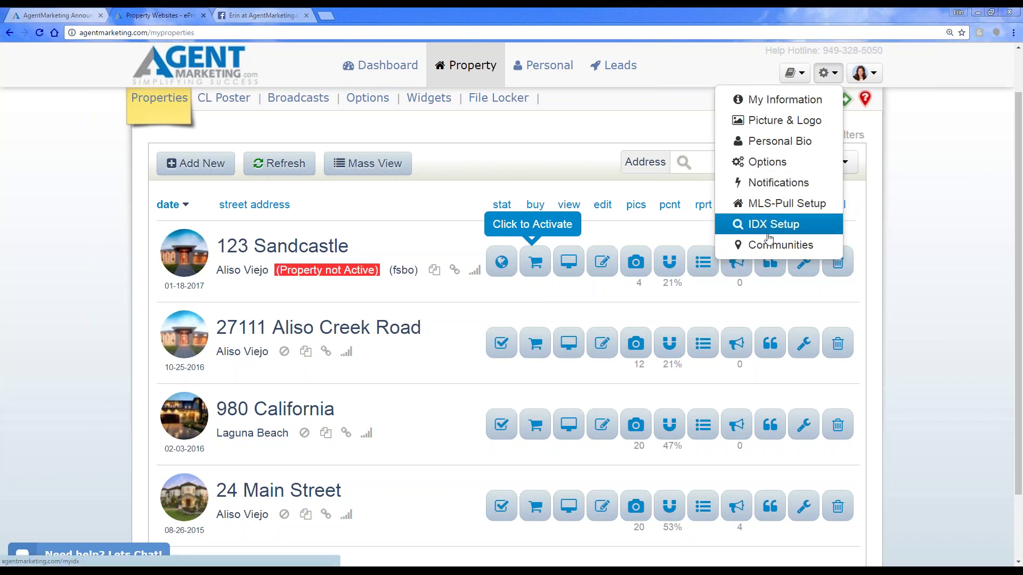
left_click(803, 226)
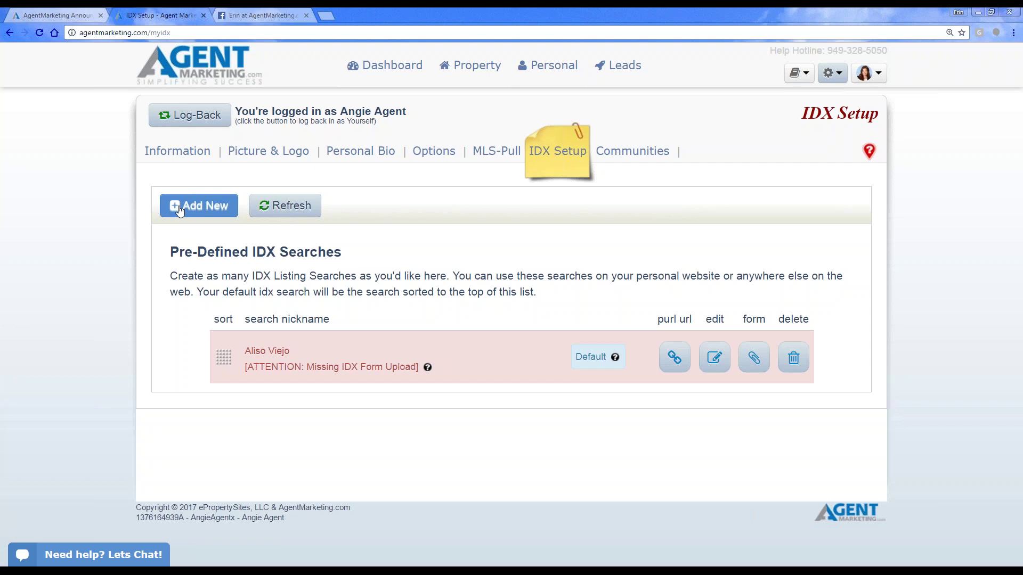
Step: Start a new IDX search with California Regional Multiple Listing Service, Inc. (CA) as the MLS source
left_click(198, 205)
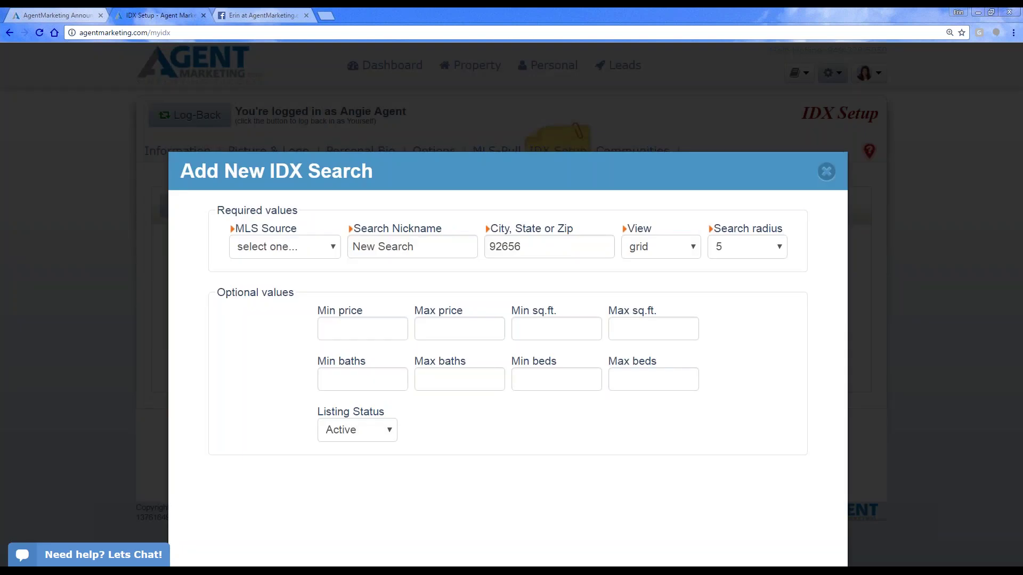
left_click(263, 251)
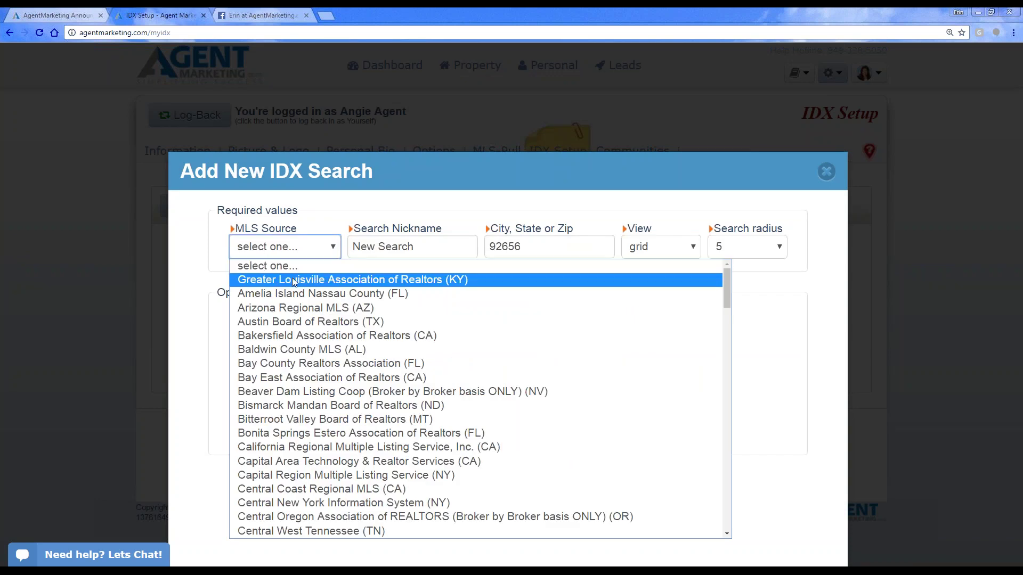
scroll(320, 335, "down", 3)
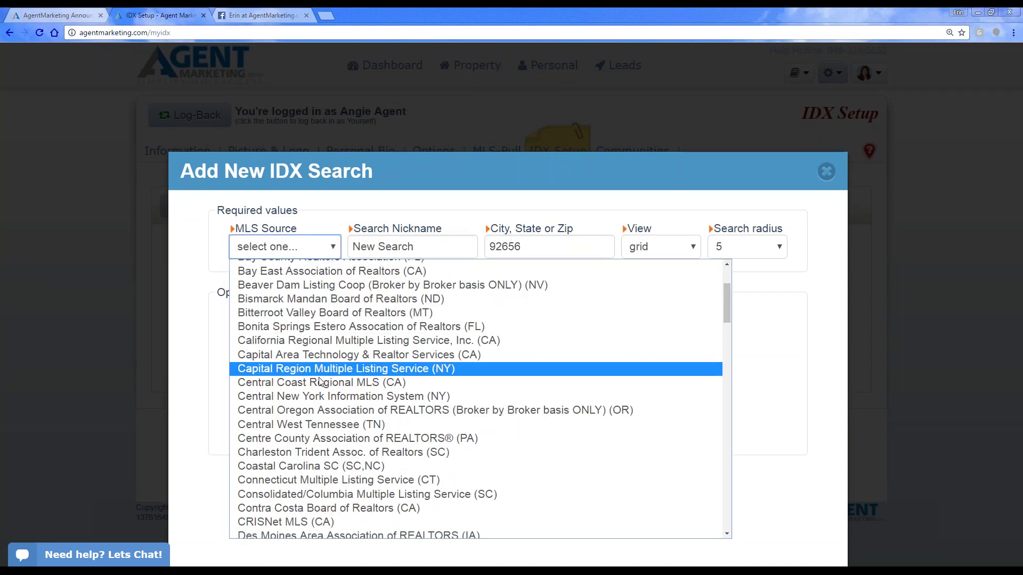
left_click(316, 341)
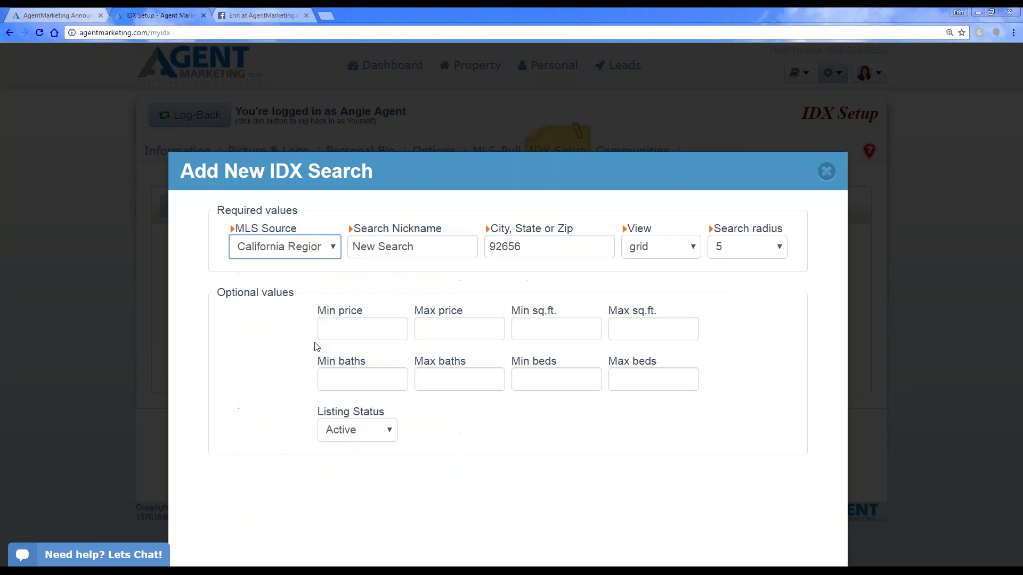
Step: Set the new IDX search's nickname to "New Property Search"
left_click(429, 247)
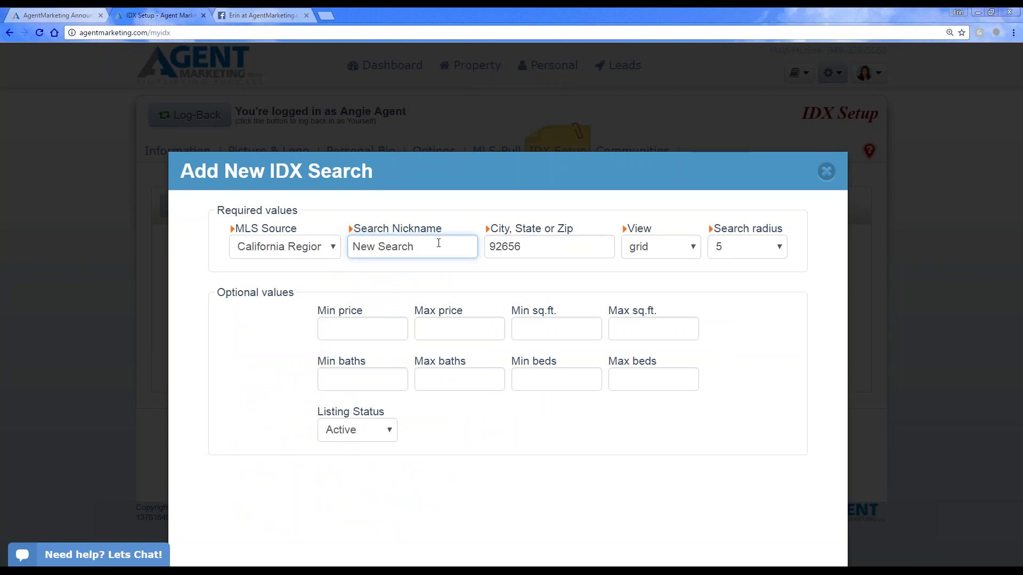
left_click_drag(439, 241, 327, 231)
key("BackSpace")
type("new")
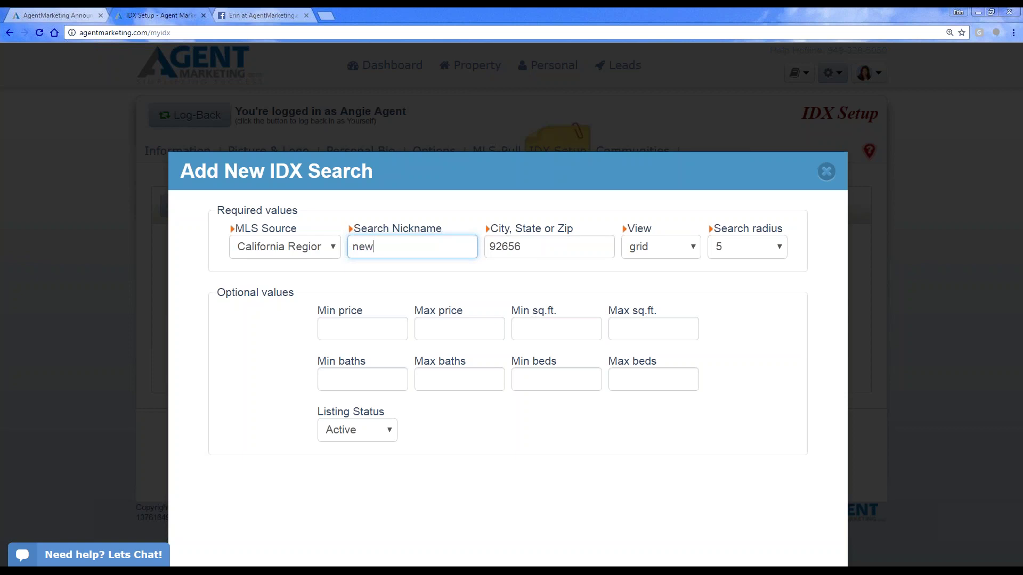
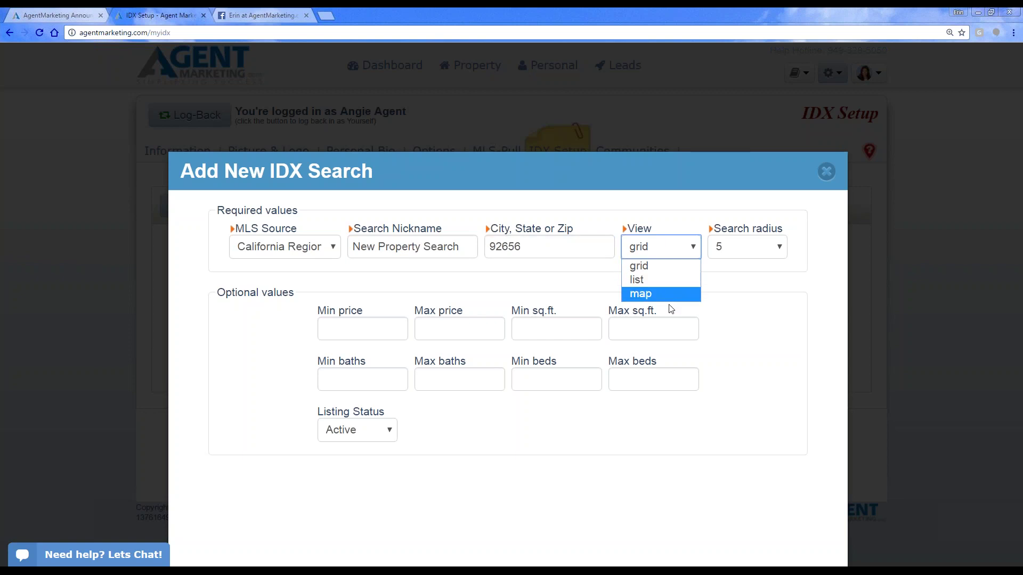
Step: Set the new IDX search's view to grid and its search radius to 5
left_click(658, 267)
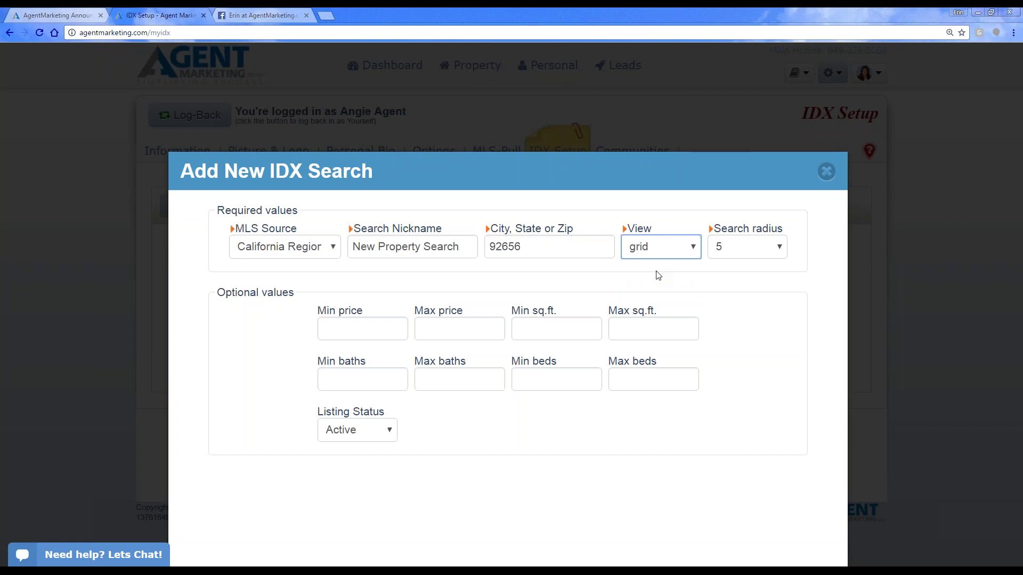
left_click(719, 247)
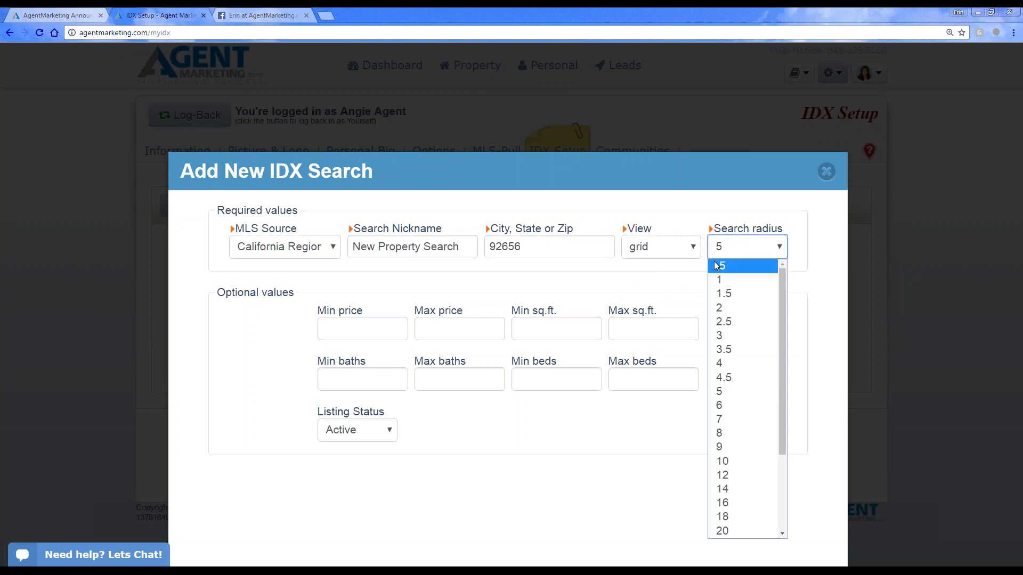
scroll(740, 320, "down", 3)
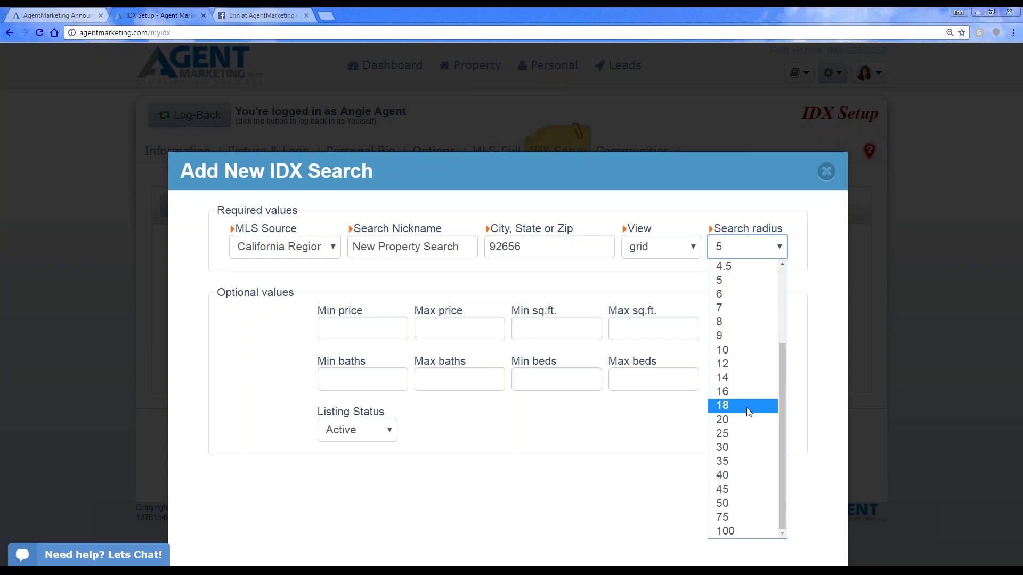
scroll(747, 514, "up", 3)
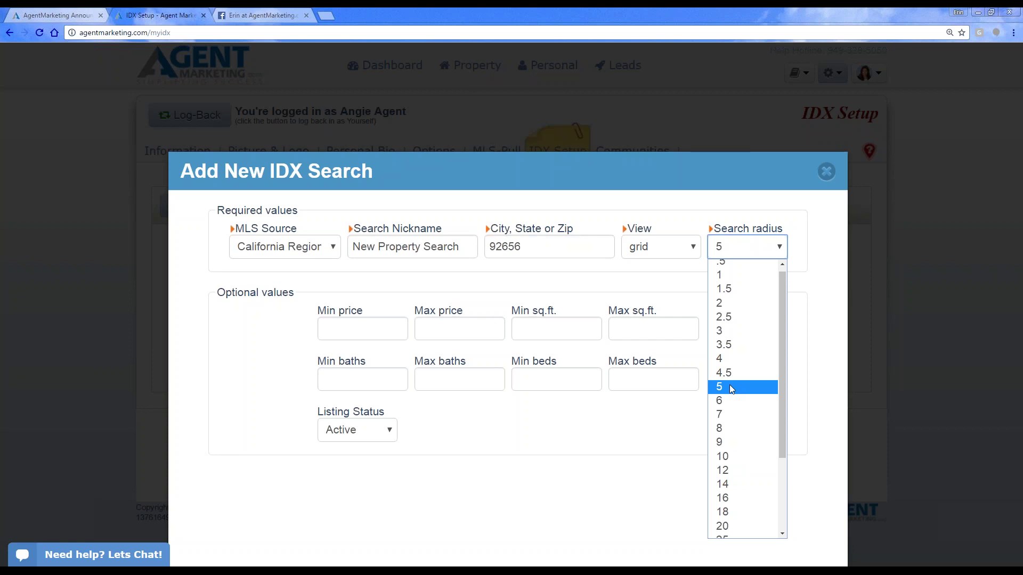
left_click(730, 384)
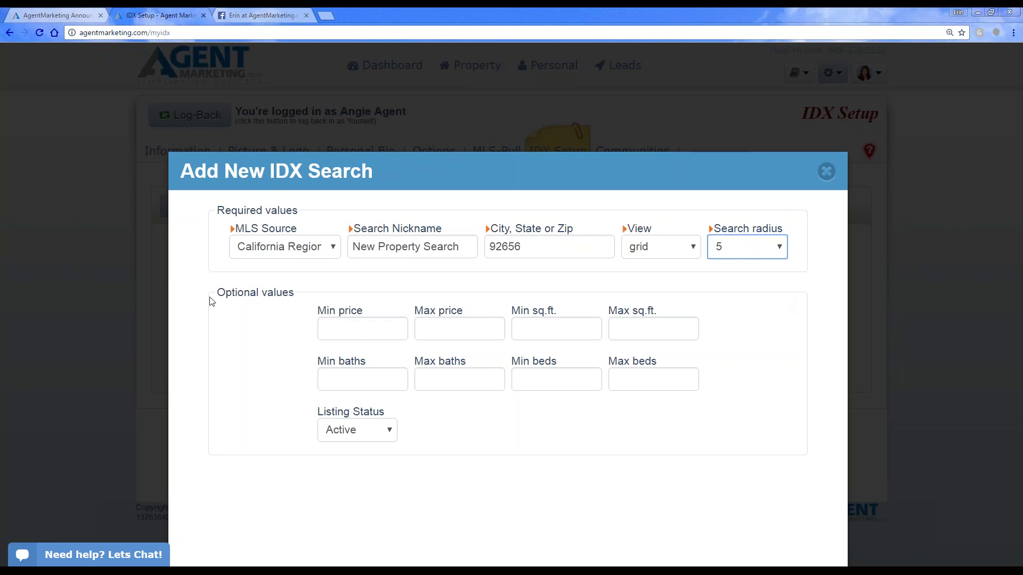
Step: Leave the optional price, size, bath and bed limits blank and save the new IDX search
left_click(419, 326)
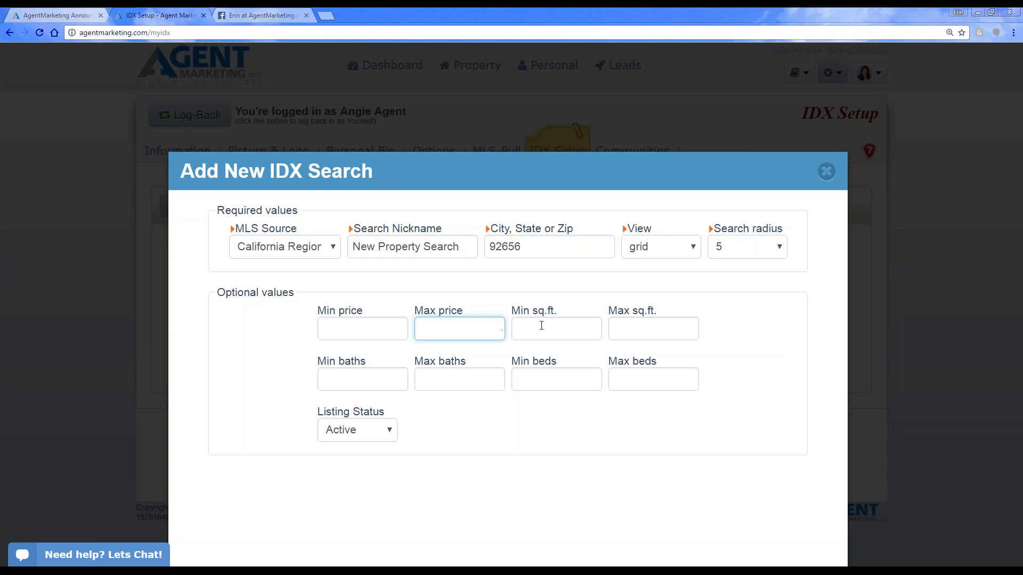
left_click(348, 322)
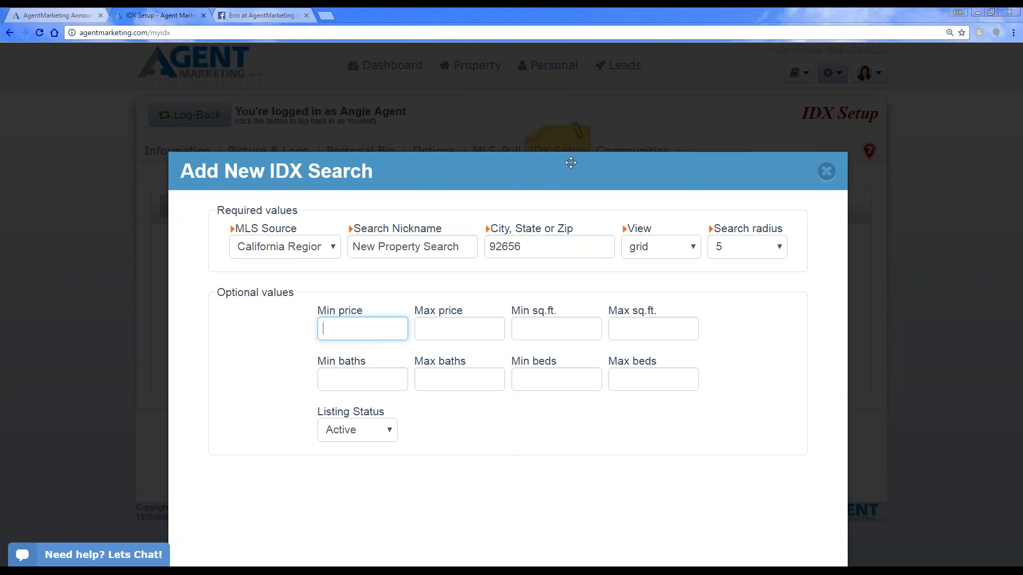
left_click_drag(570, 166, 559, 90)
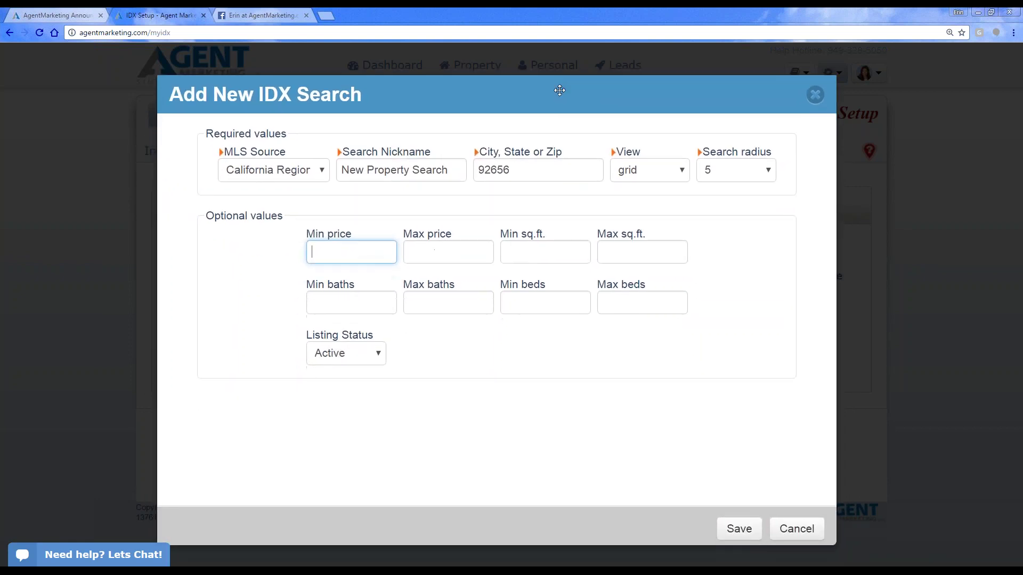
left_click(737, 533)
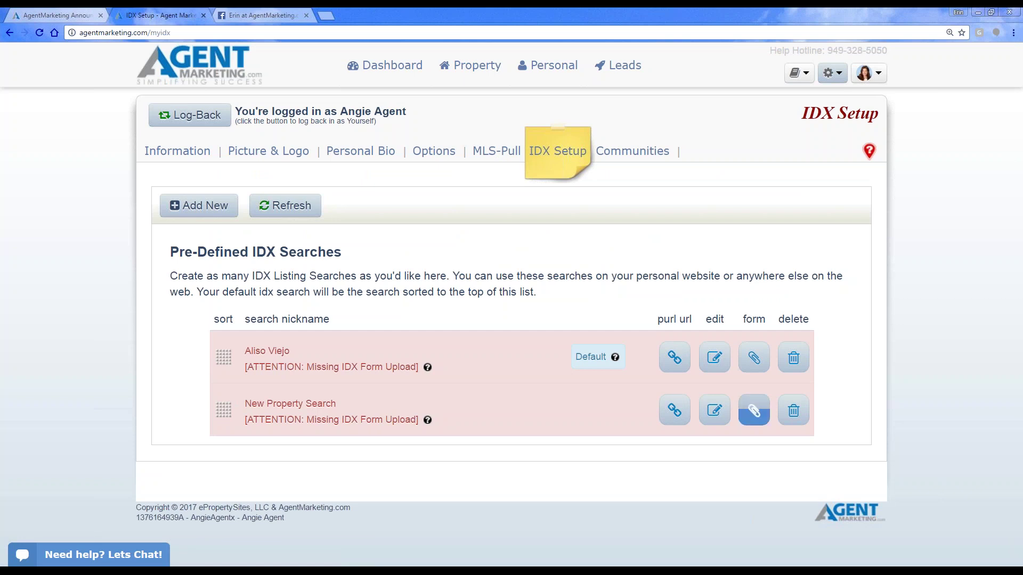
Step: View the required IDX form and instructions for New Property Search, including the form download, and close them
left_click(753, 410)
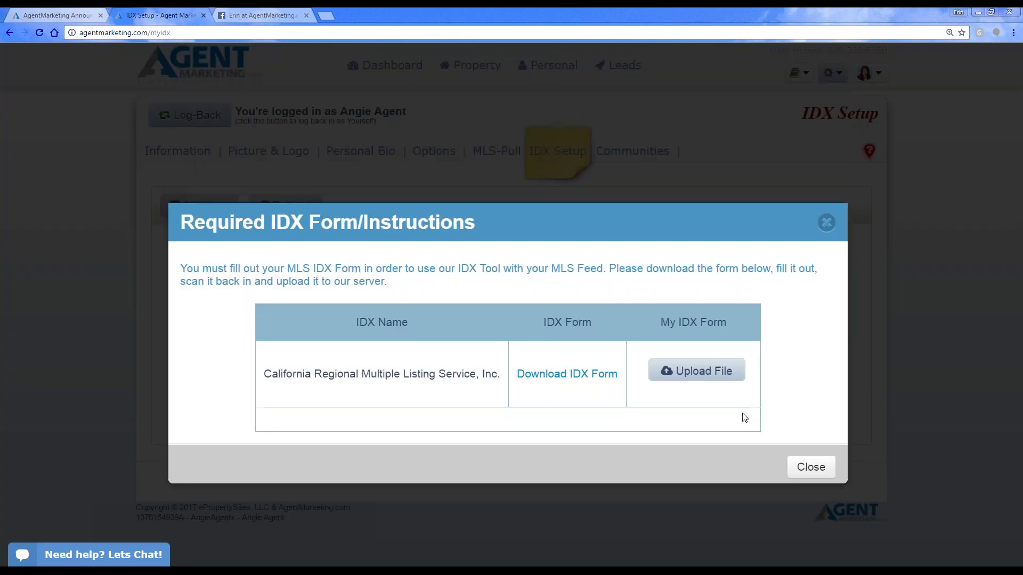
left_click(576, 385)
left_click(815, 467)
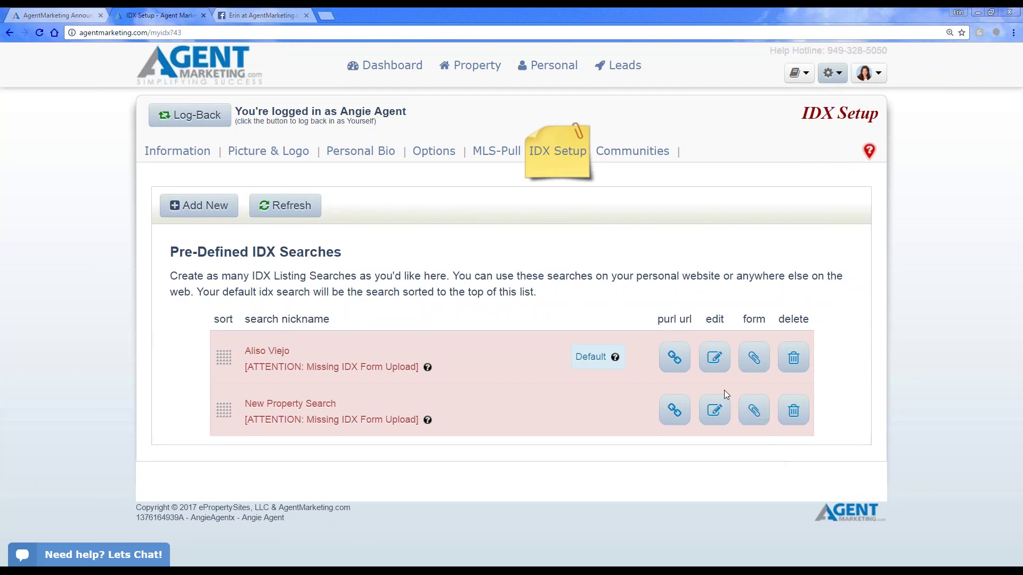
left_click(754, 410)
Step: Open the page menu of My Website under Personal Websites and turn off the existing Property Search page
mouse_move(564, 62)
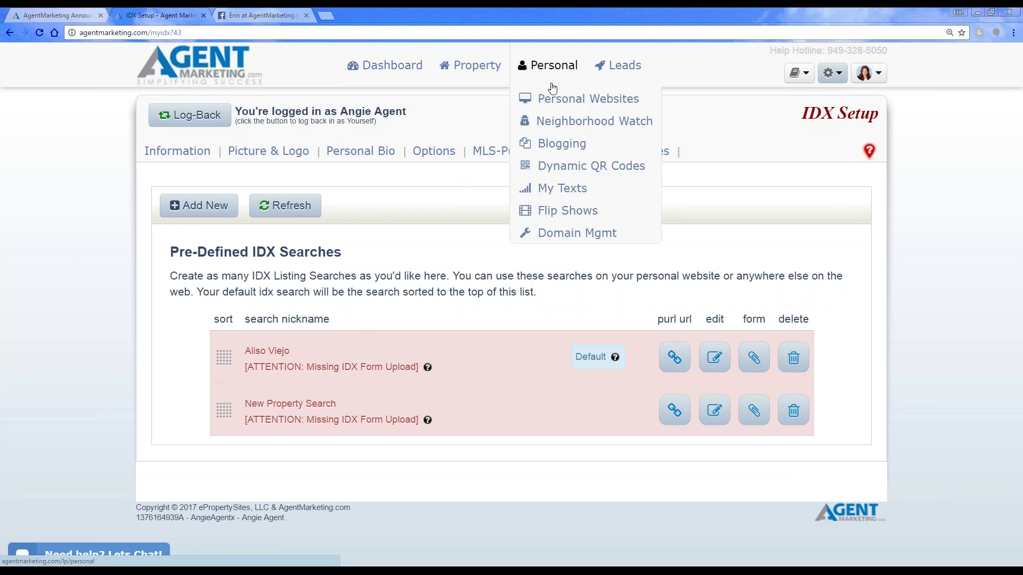
left_click(554, 102)
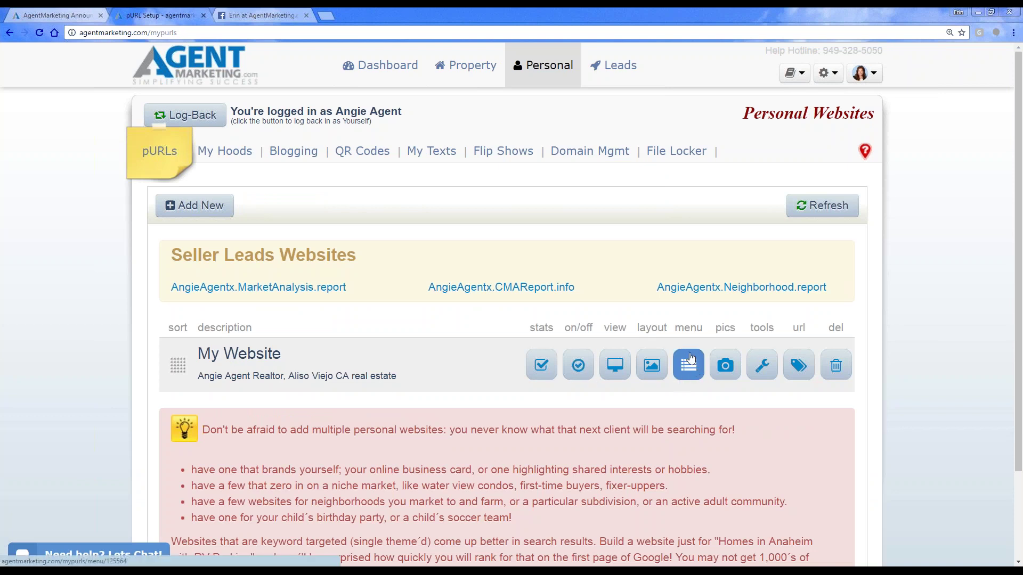
left_click(690, 372)
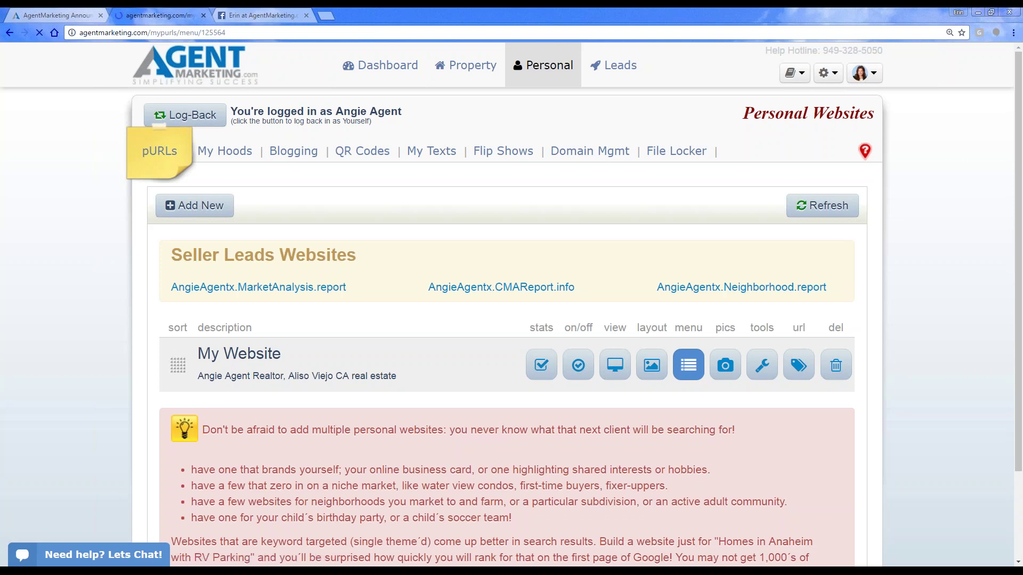
left_click(635, 329)
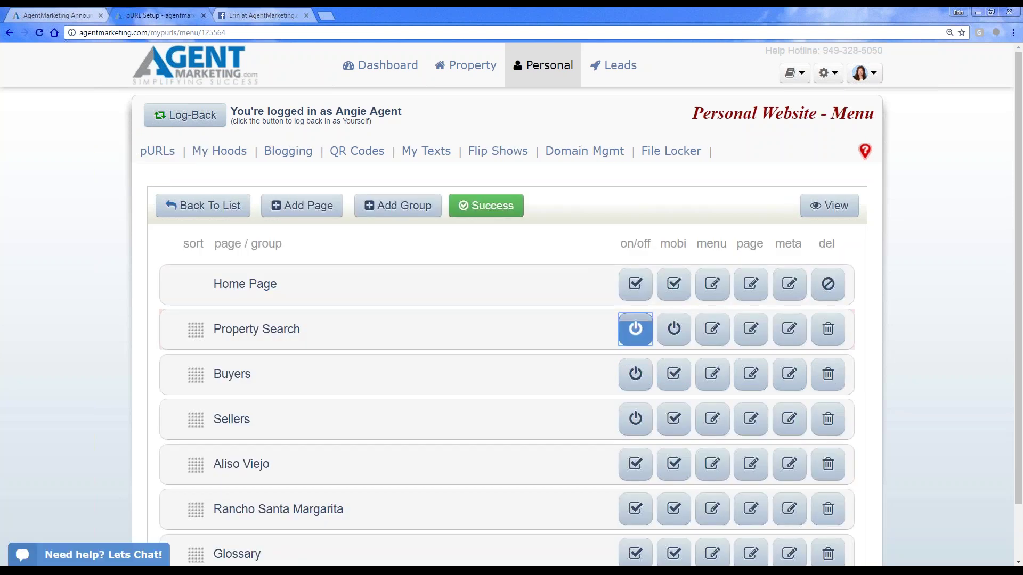
Step: Start a new page from the agent template "IDX property search" and link it to New Property Search
left_click(310, 206)
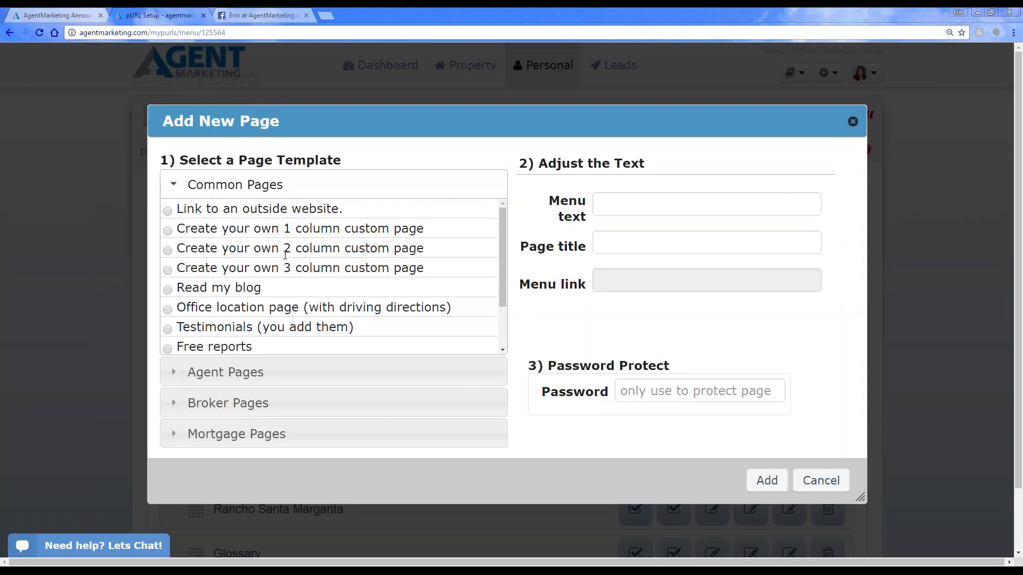
left_click(295, 378)
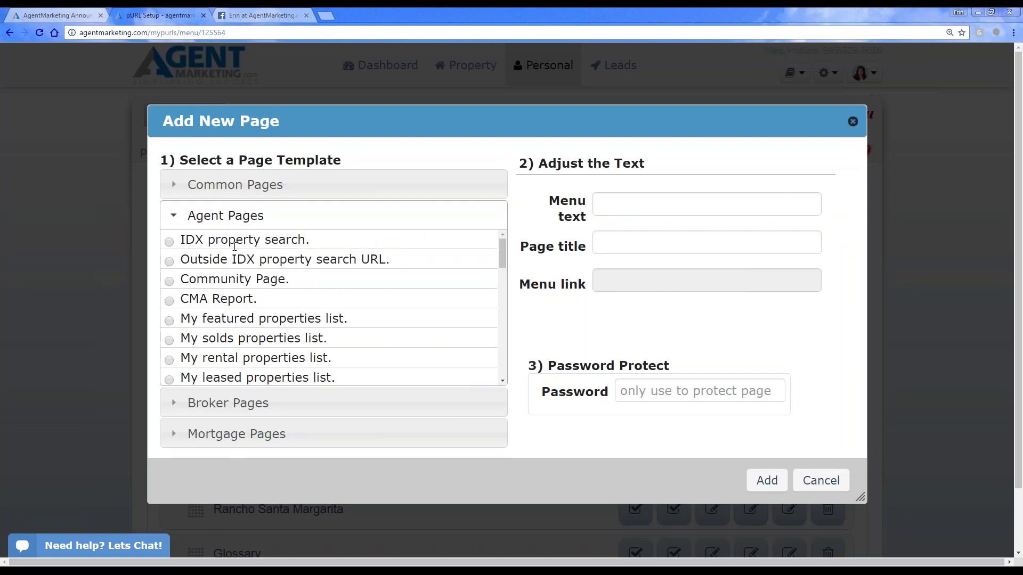
left_click(169, 241)
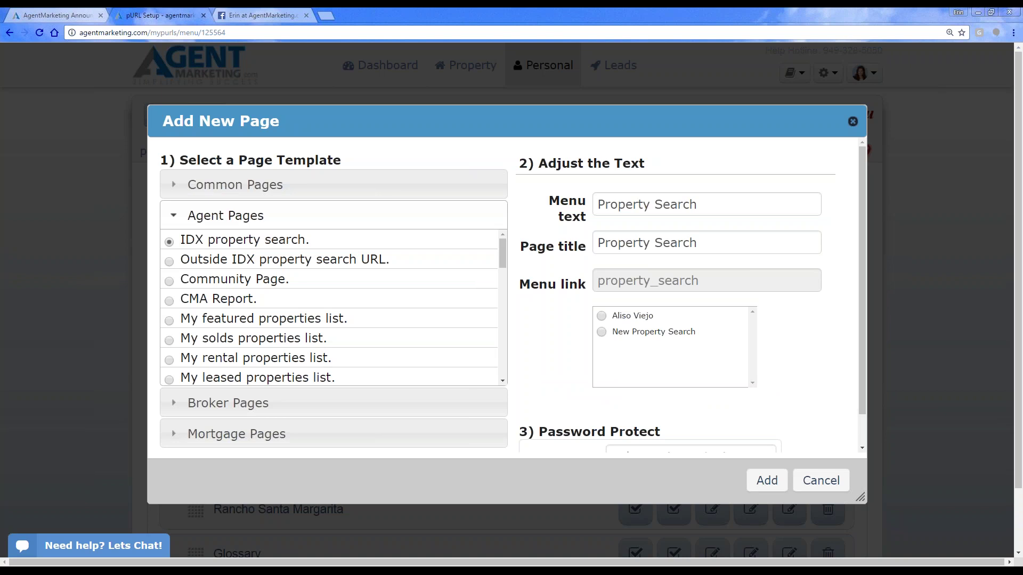
left_click(170, 261)
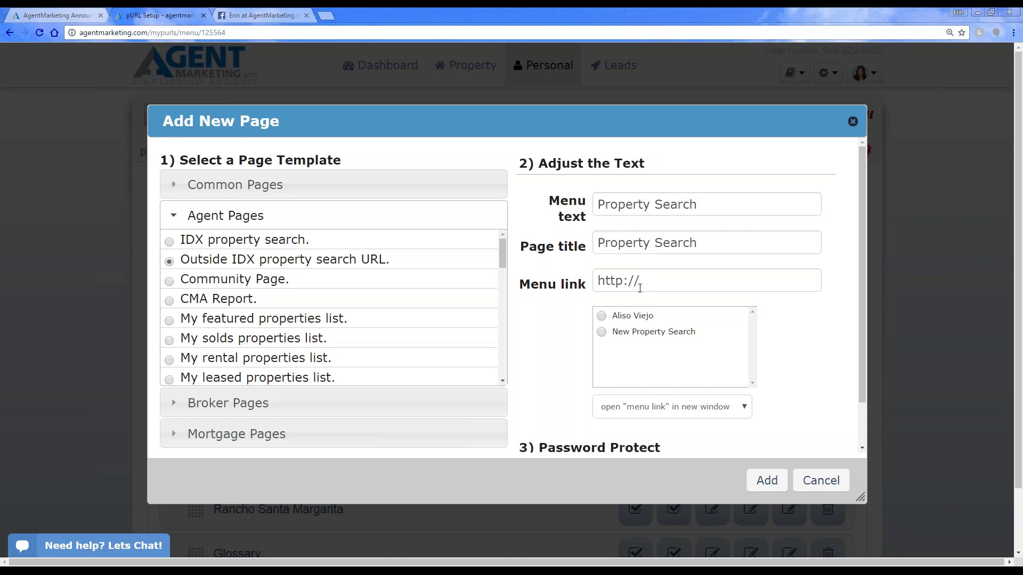
left_click(169, 242)
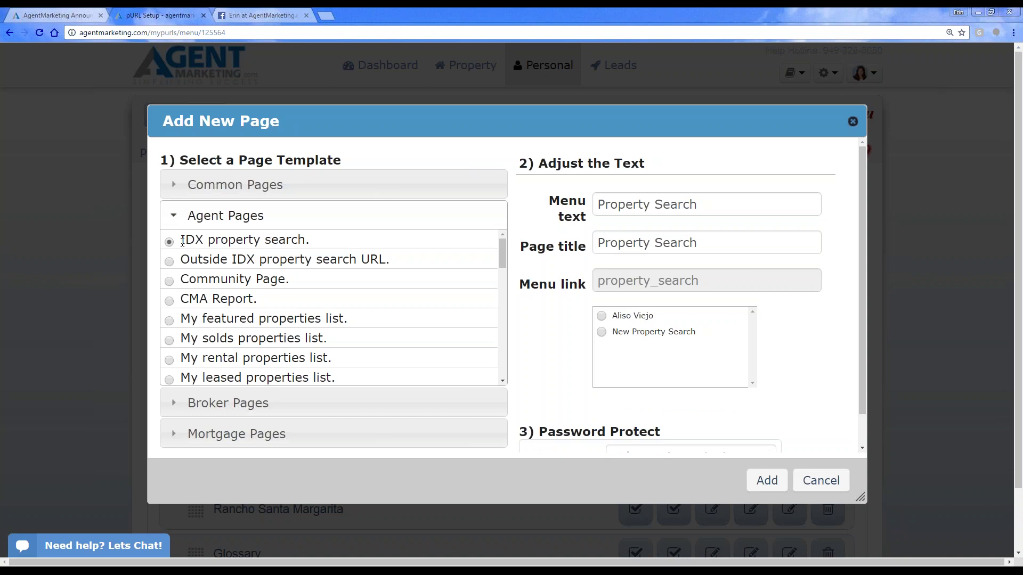
left_click(602, 334)
Step: Set the new page's menu text to "Search Homes For Sale" and clear its page title
left_click_drag(714, 204, 522, 202)
type("Search Homes")
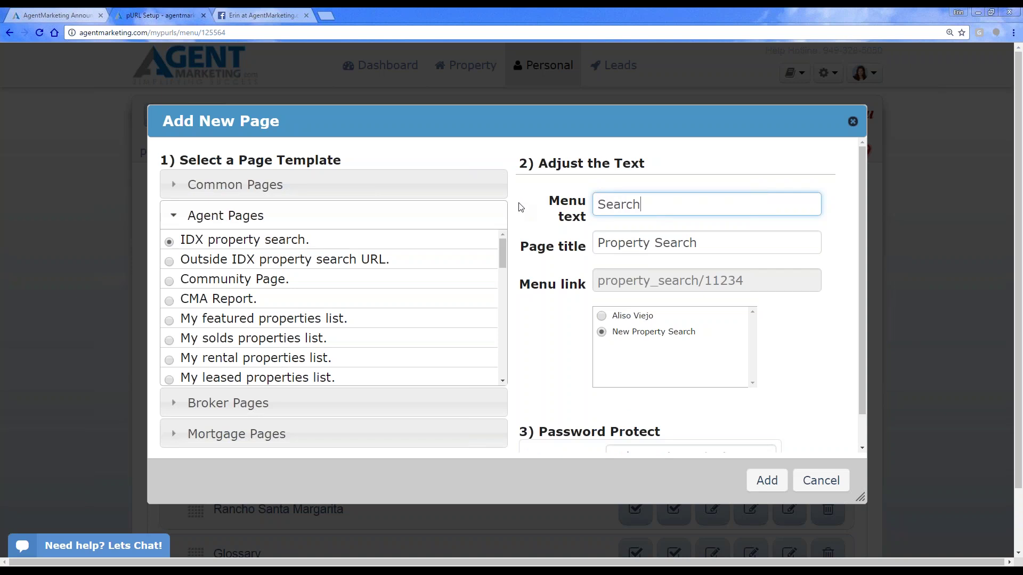
type(" For Sale")
key("Tab")
key("BackSpace")
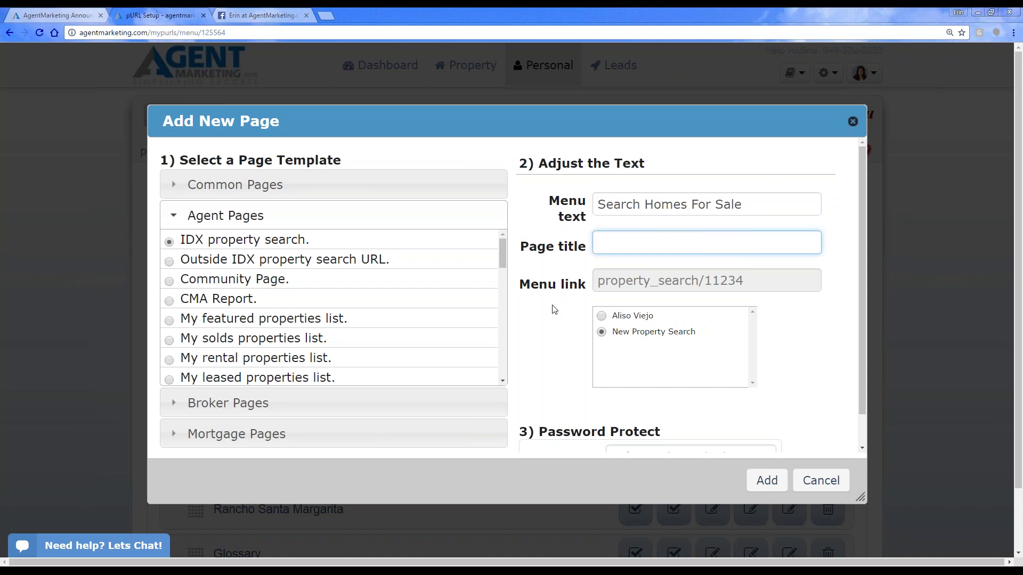
left_click(539, 354)
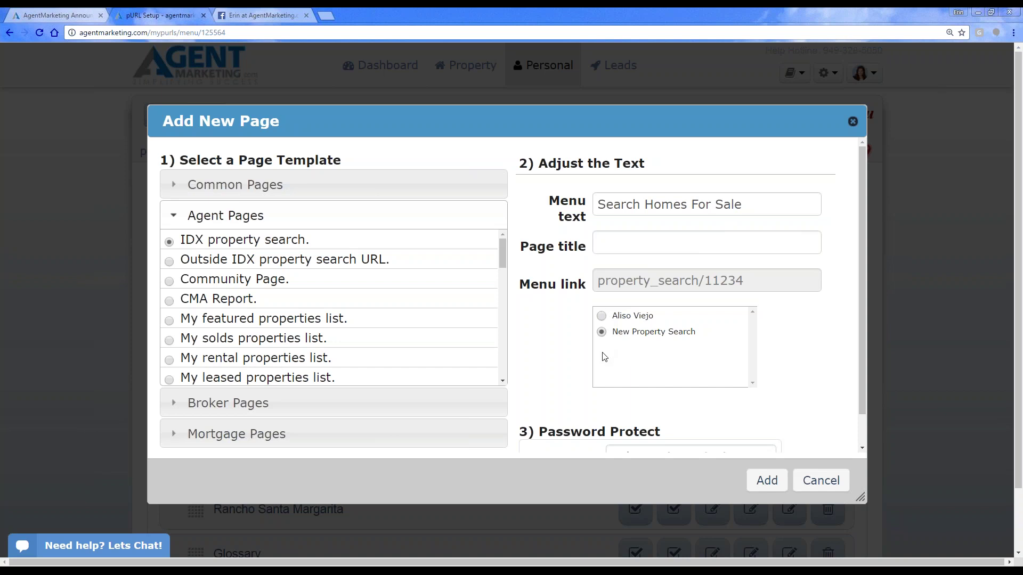
Step: Add the page to the website menu and move Search Homes For Sale directly below Home Page
left_click(766, 481)
scroll(207, 517, "down", 2)
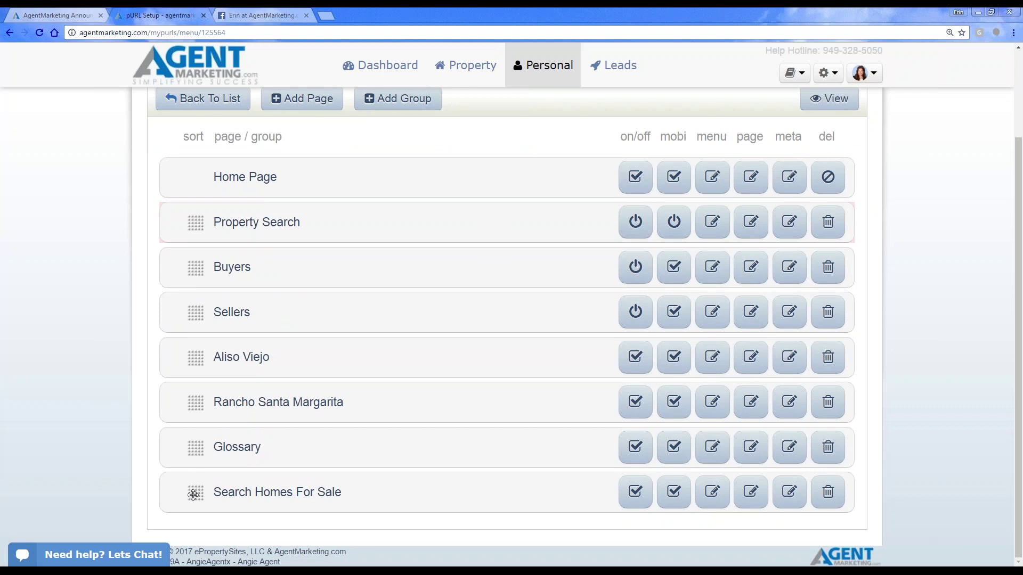
left_click_drag(200, 497, 190, 220)
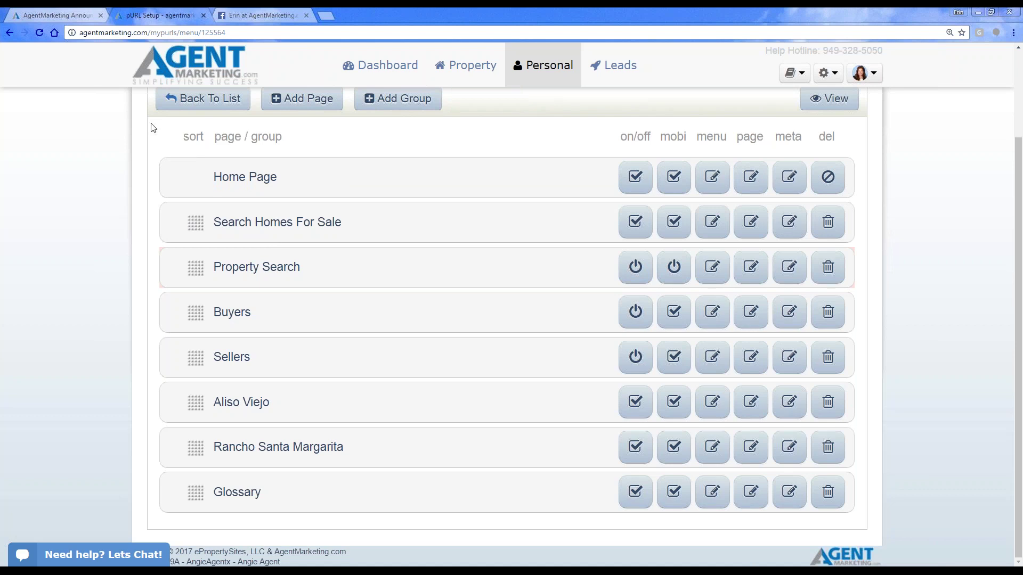
Step: View the live website and browse the property grid on its Search Homes For Sale page
scroll(418, 334, "up", 1)
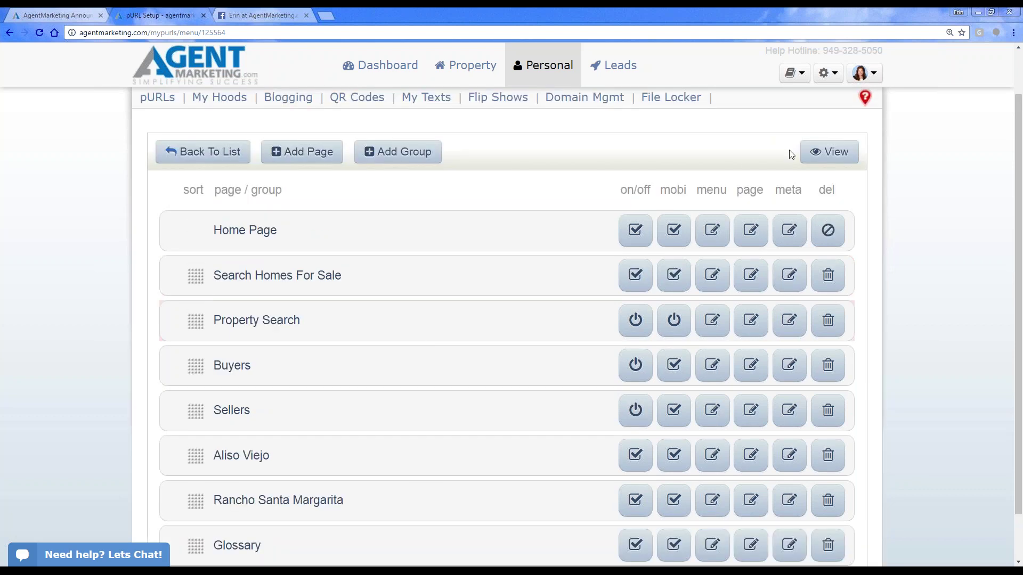
left_click(813, 154)
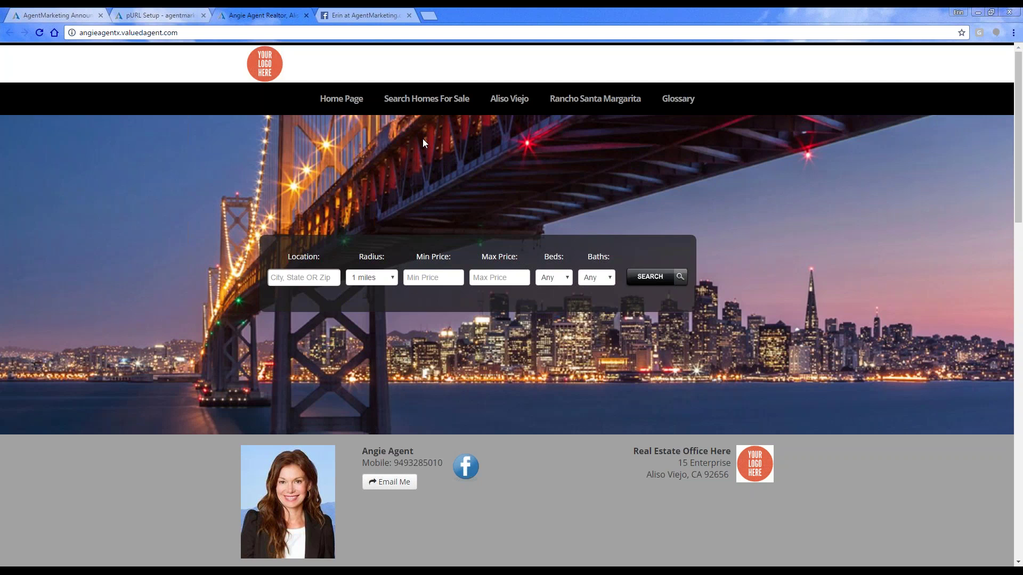
left_click(428, 106)
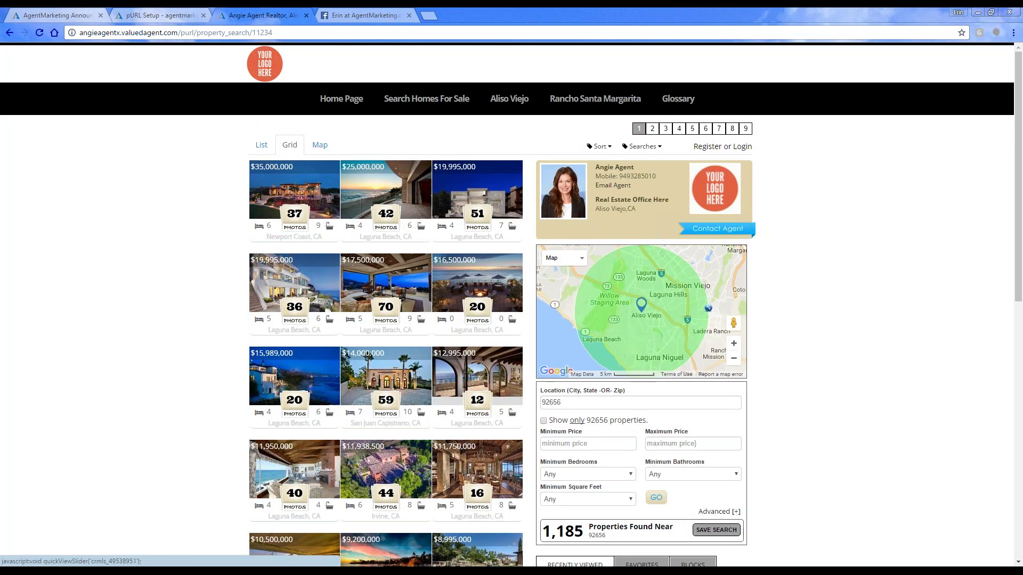
scroll(386, 320, "down", 2)
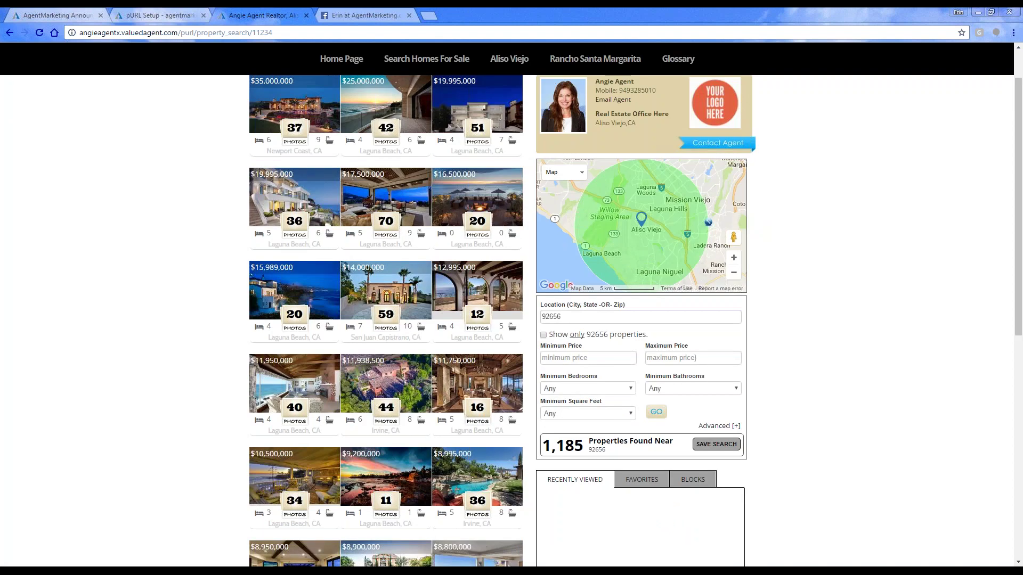
scroll(386, 319, "up", 2)
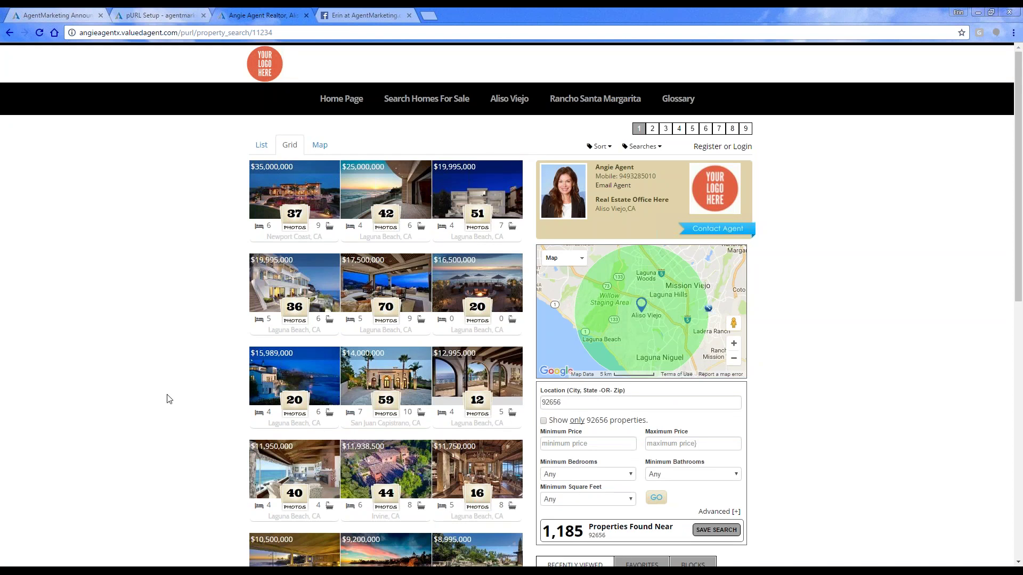
scroll(238, 335, "down", 3)
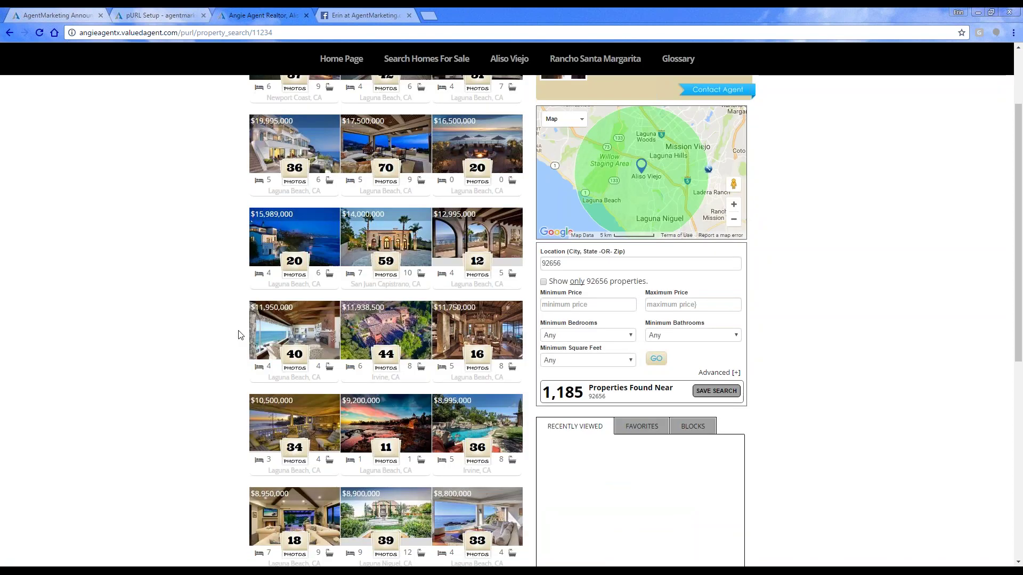
scroll(238, 335, "down", 1)
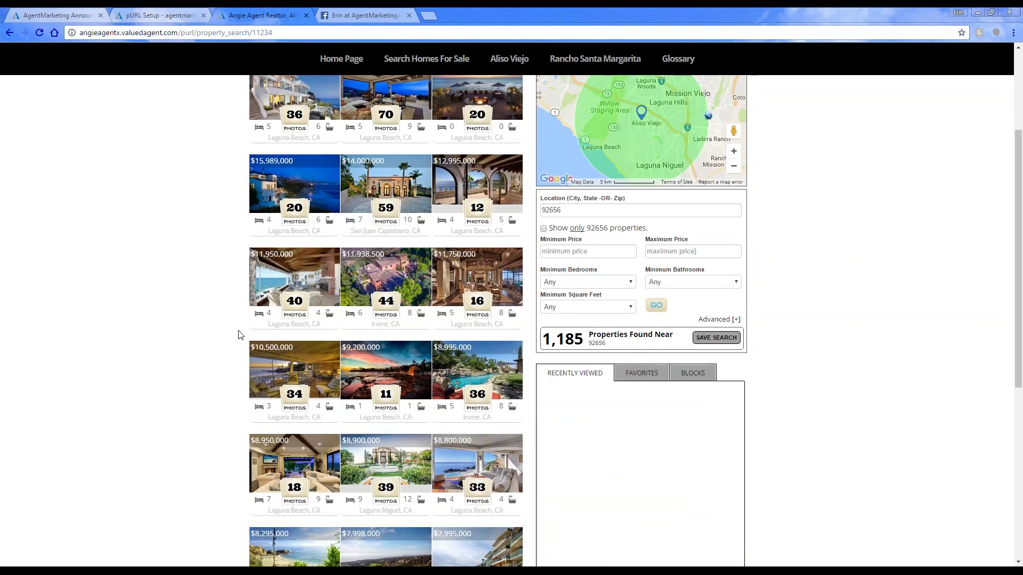
scroll(238, 335, "down", 2)
Step: View the details of the $8,295,000 and $9,200,000 Laguna Beach listings and look over the remaining results
left_click(269, 456)
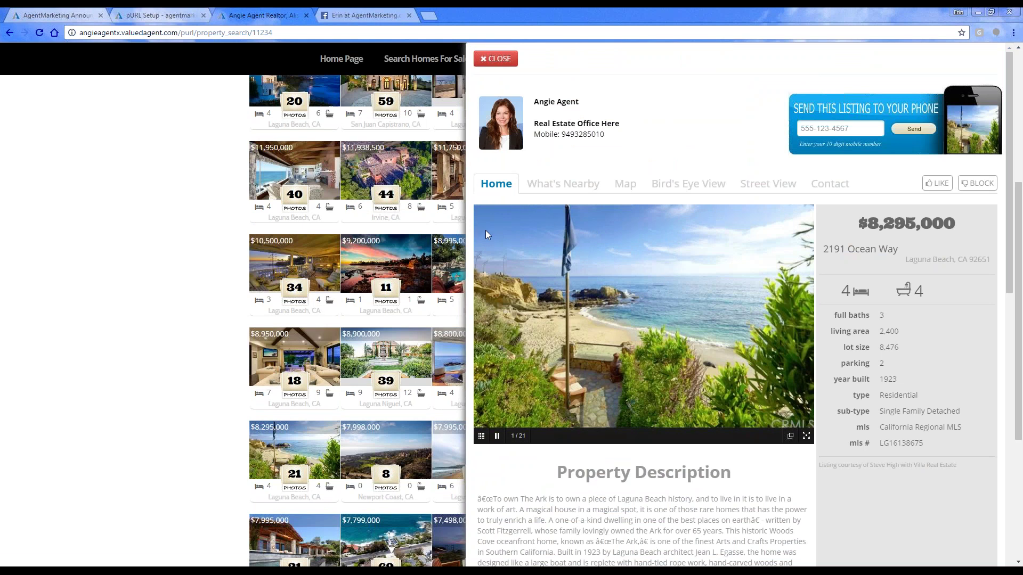
left_click(415, 259)
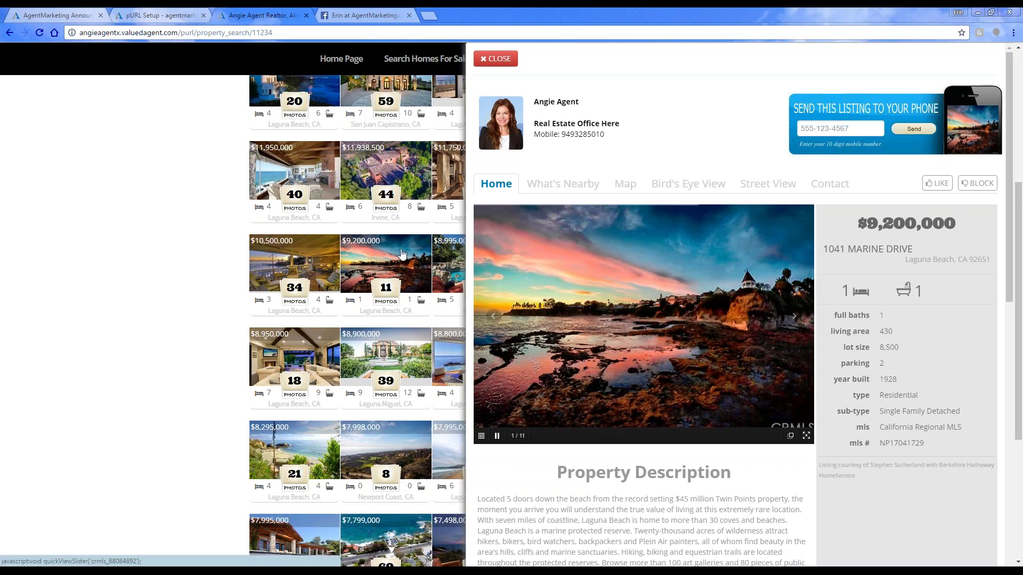
scroll(402, 254, "down", 3)
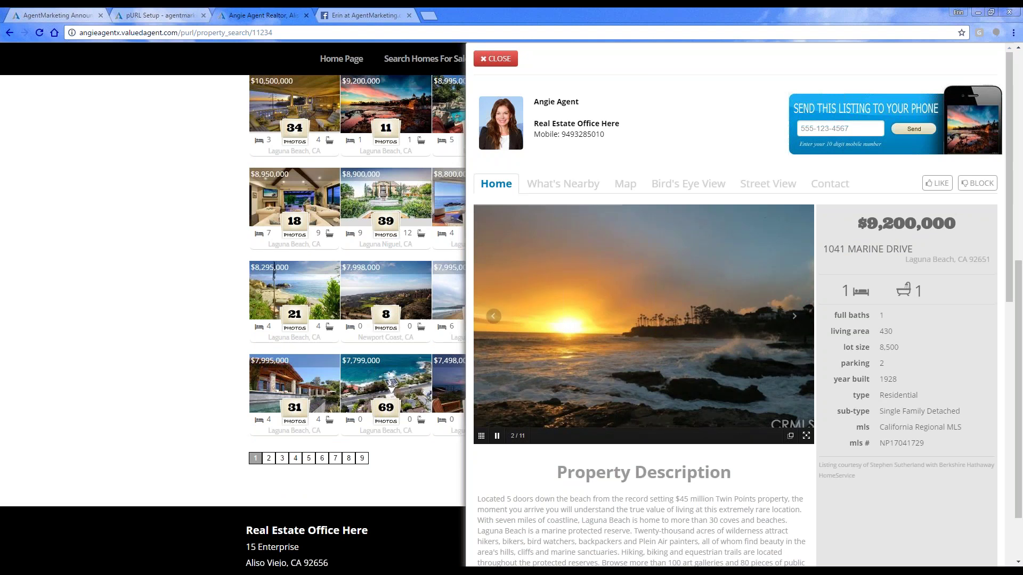
Step: Close the open listing's details and view the live website's home page with its heading search
left_click(495, 59)
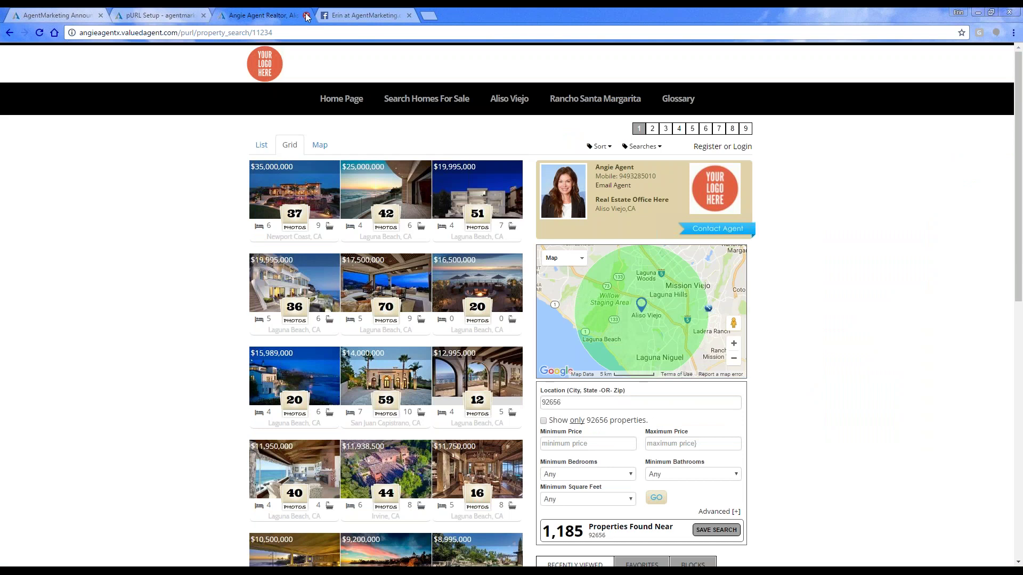
left_click(341, 99)
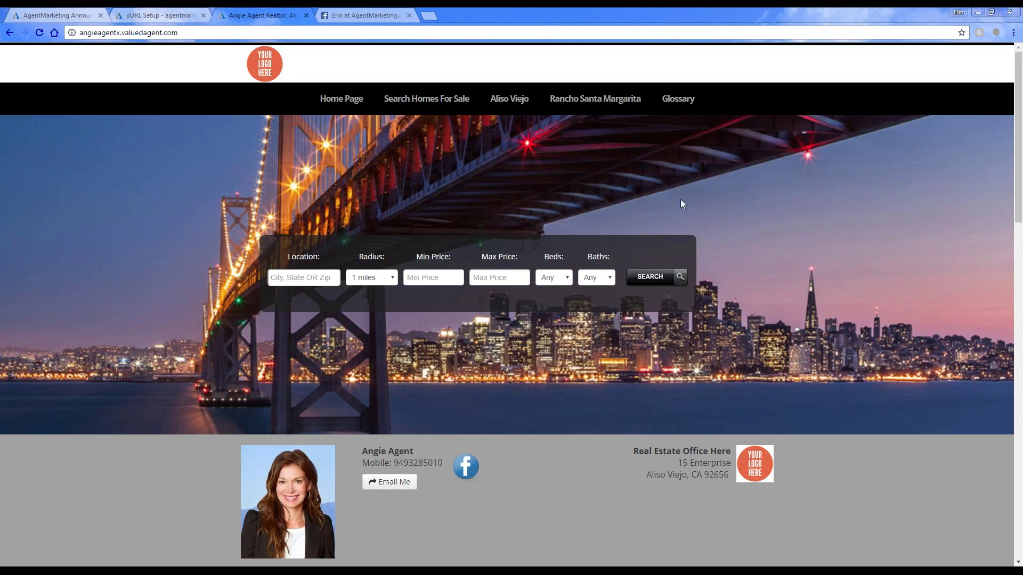
Step: Switch My Website from Advanced to Simple Heading Search in its advanced settings, save, and reload the live site to check it
left_click(141, 15)
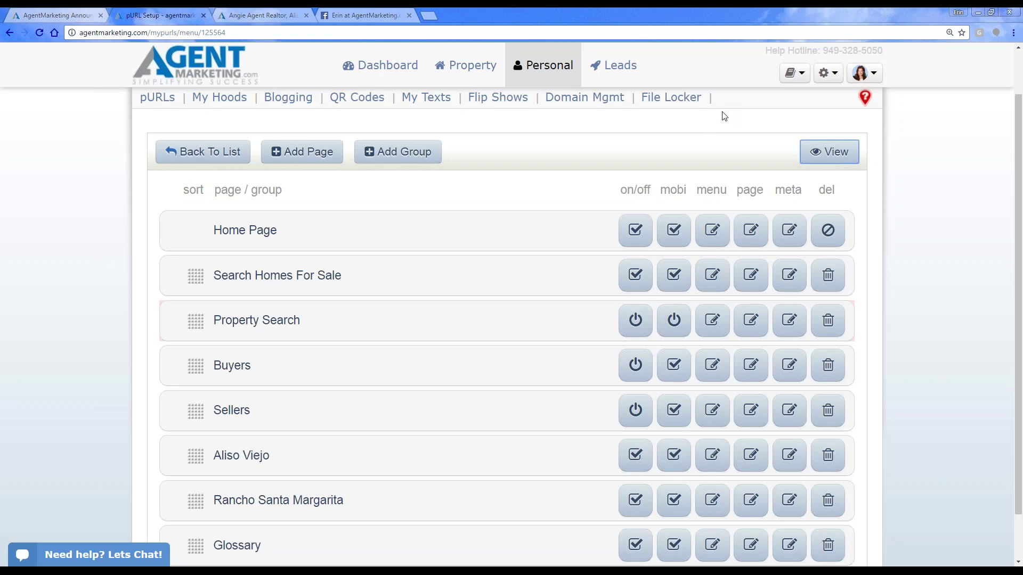
left_click(204, 154)
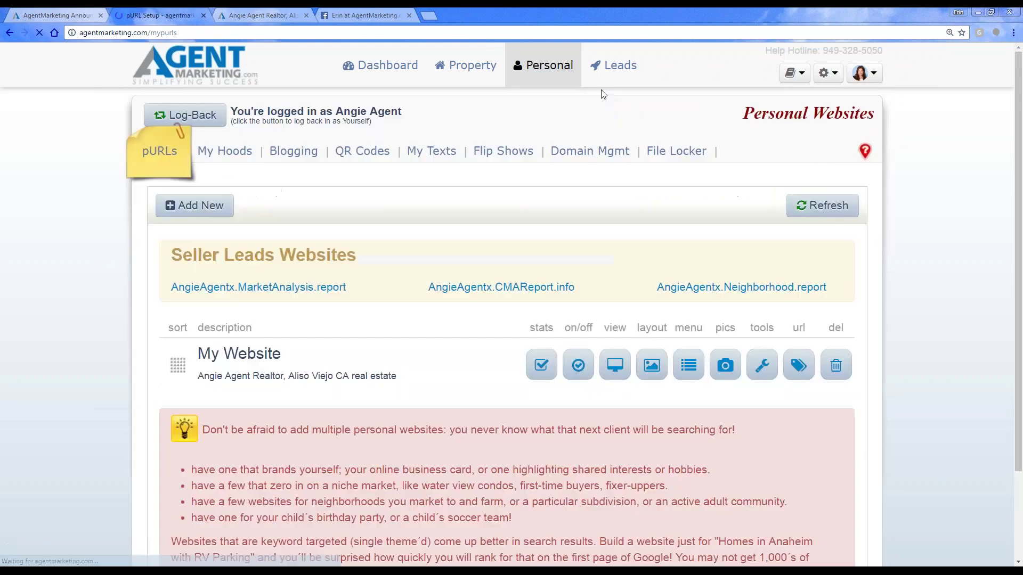
mouse_move(536, 74)
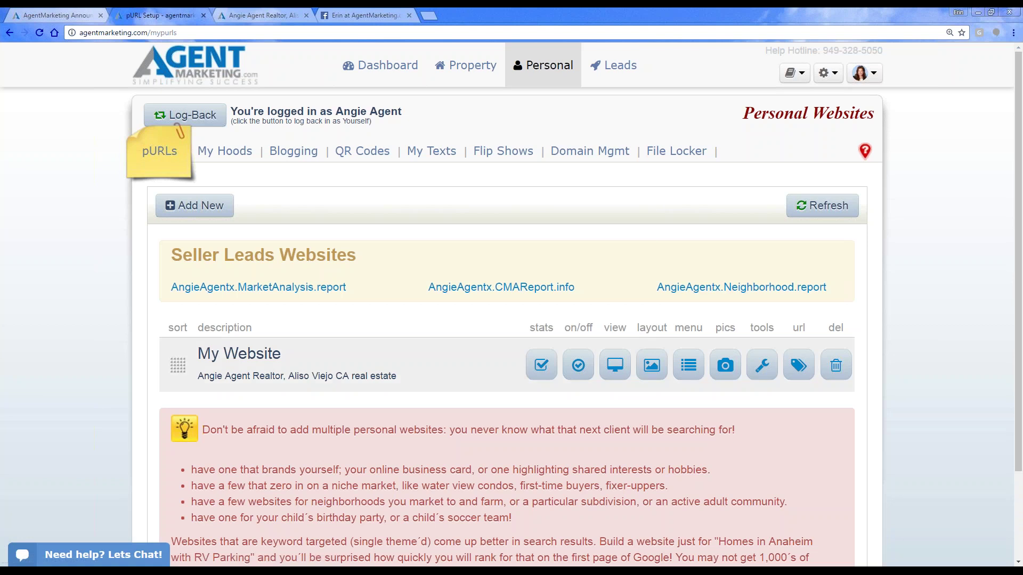
left_click(769, 373)
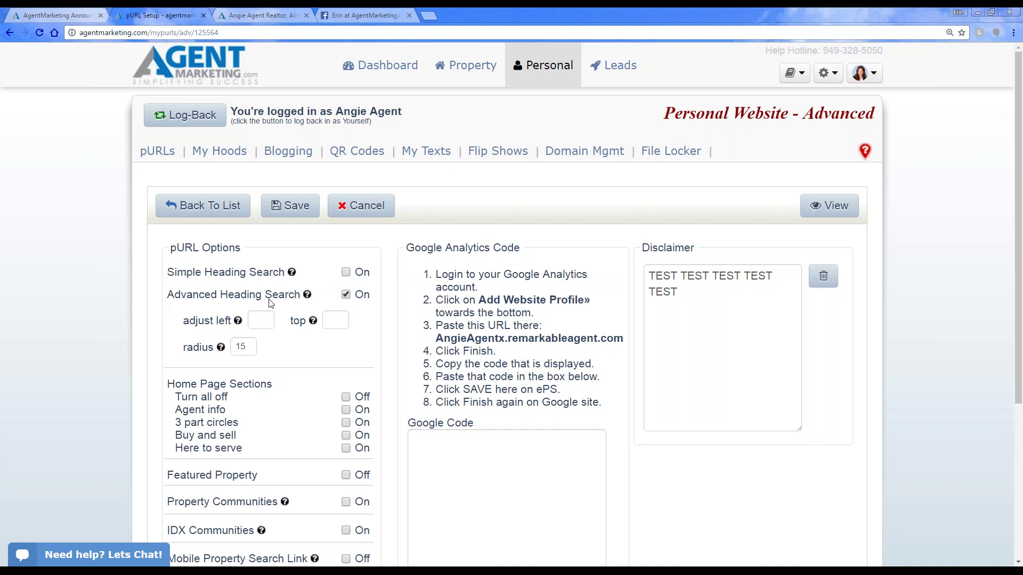
mouse_move(298, 295)
left_click(290, 205)
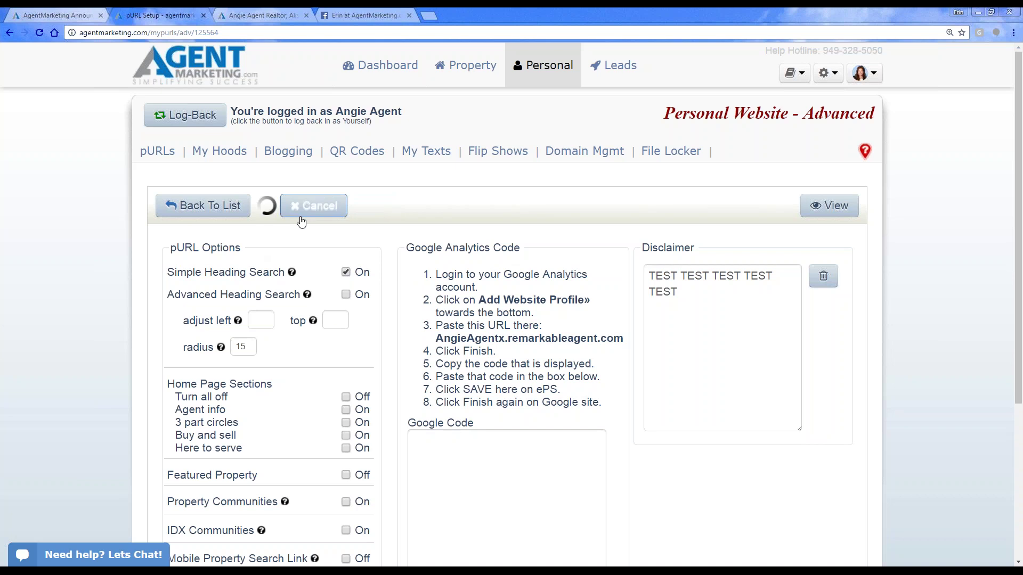
left_click(250, 10)
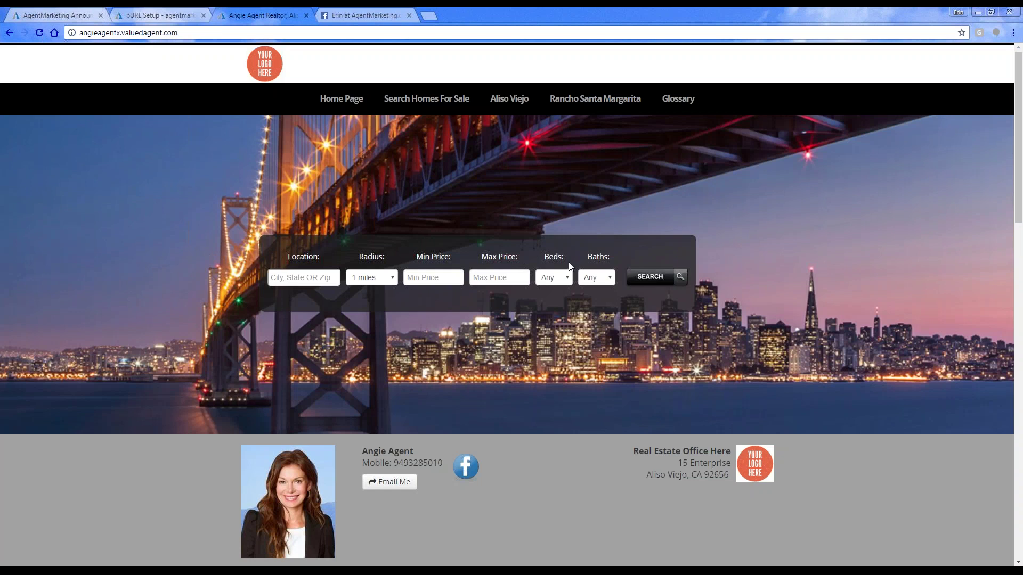
left_click(41, 33)
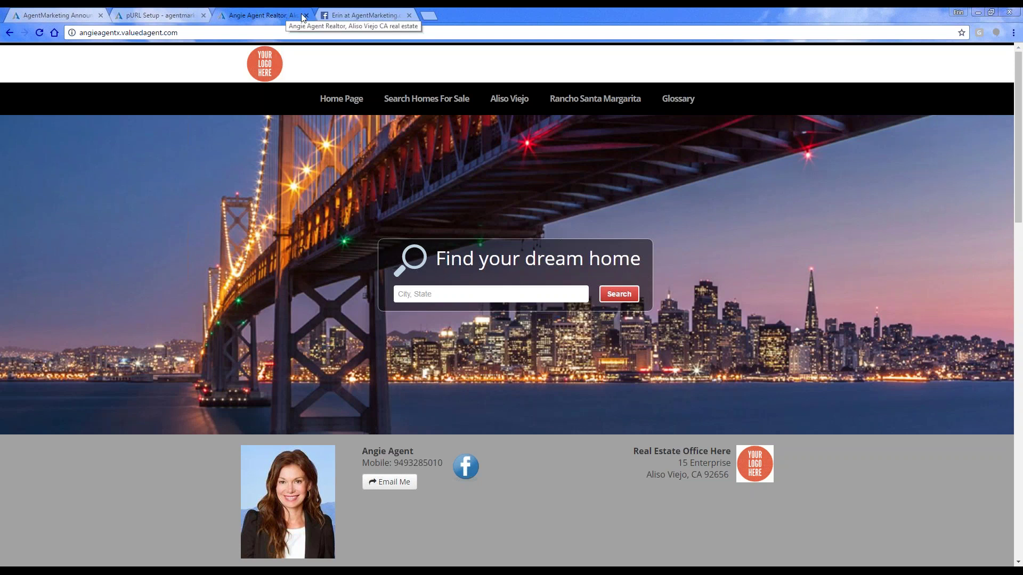
Step: Turn Advanced Heading Search back on for My Website and save the advanced settings
left_click(142, 15)
left_click(346, 295)
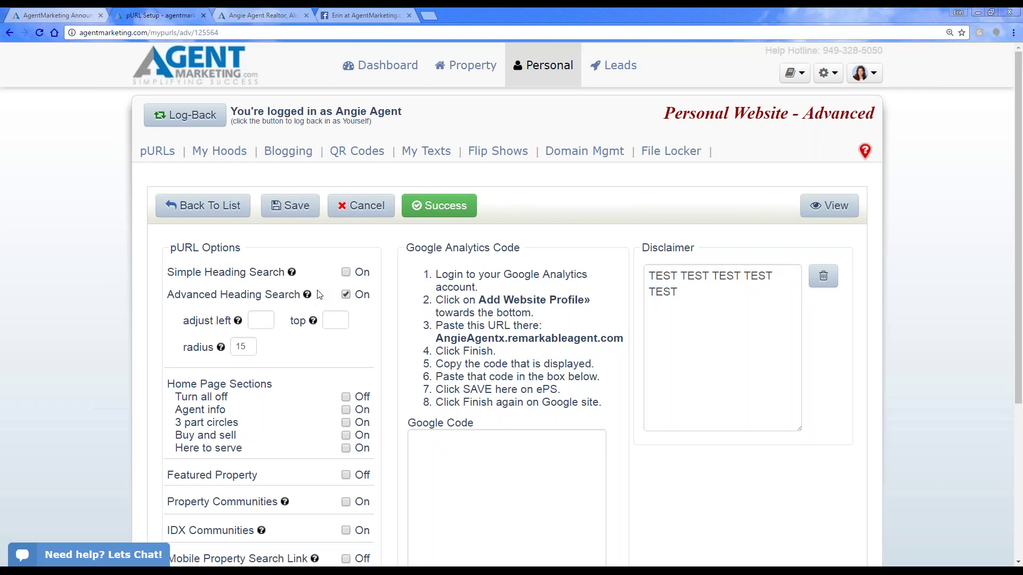
left_click(283, 210)
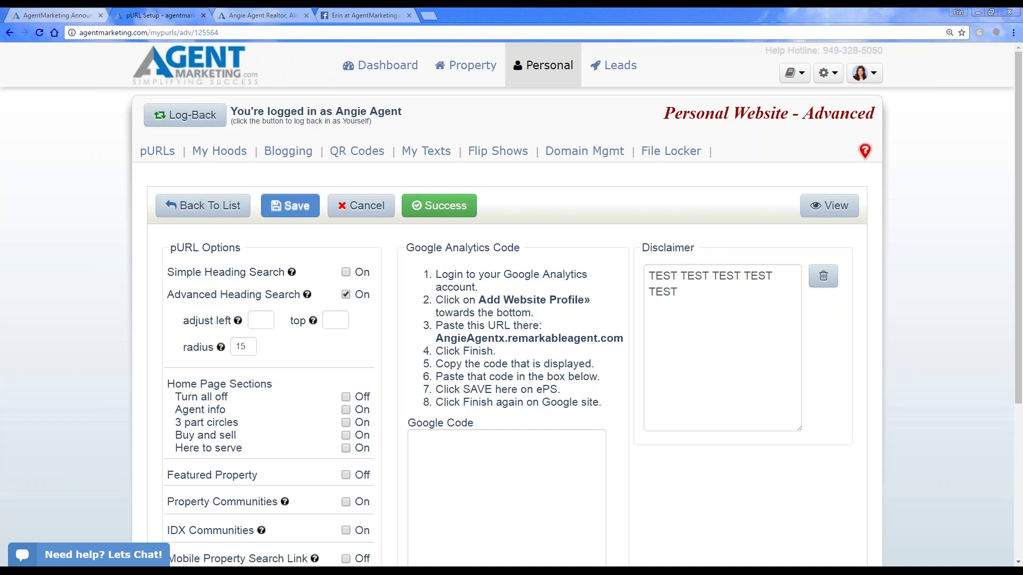
Step: Look over the remaining pURL options and return to the Personal Websites list
scroll(383, 342, "down", 1)
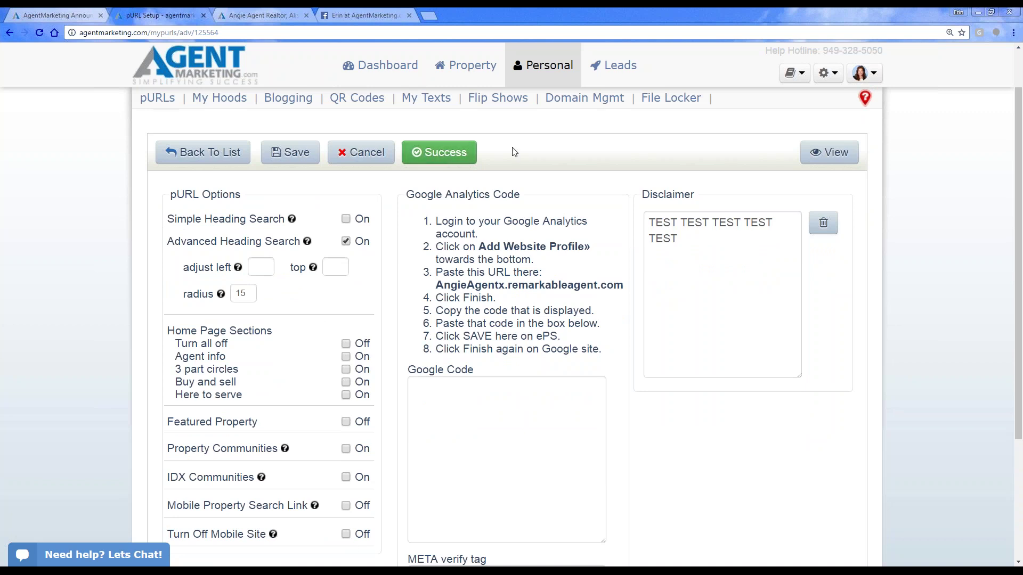
left_click(543, 65)
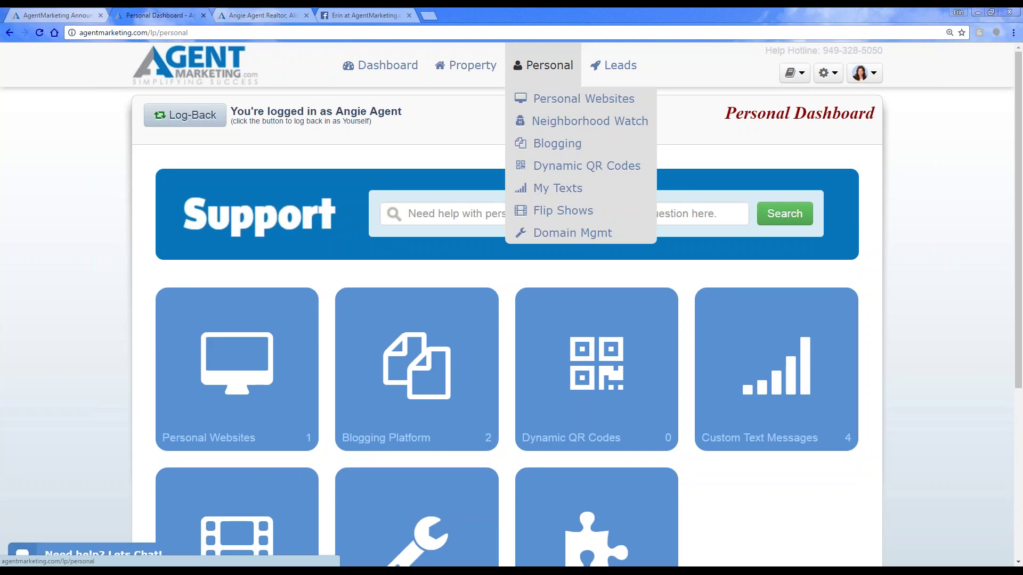
left_click(260, 318)
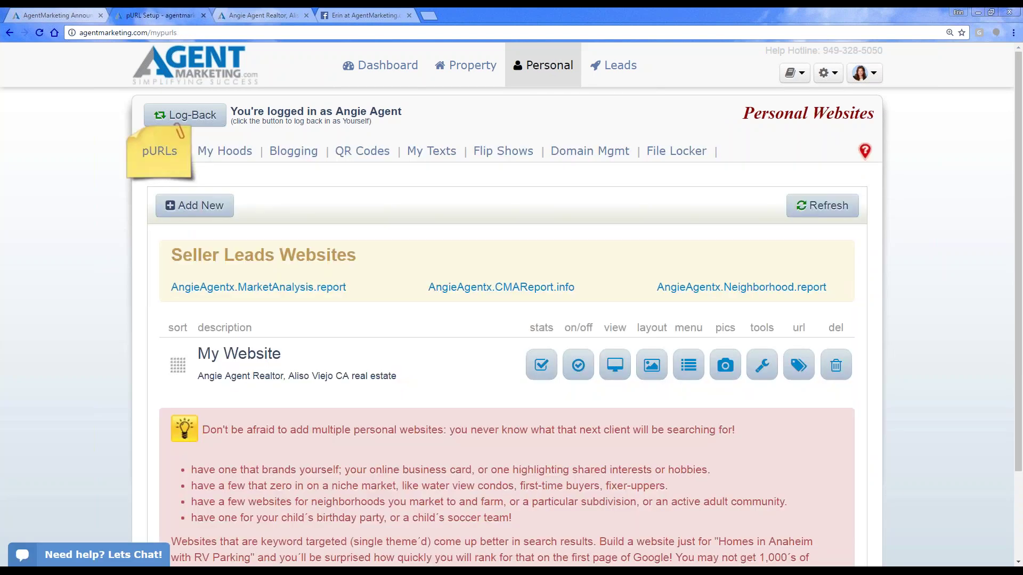
Step: Switch to Facebook and browse the property listings in the business page's Search Homes 4 Sale section
left_click(354, 10)
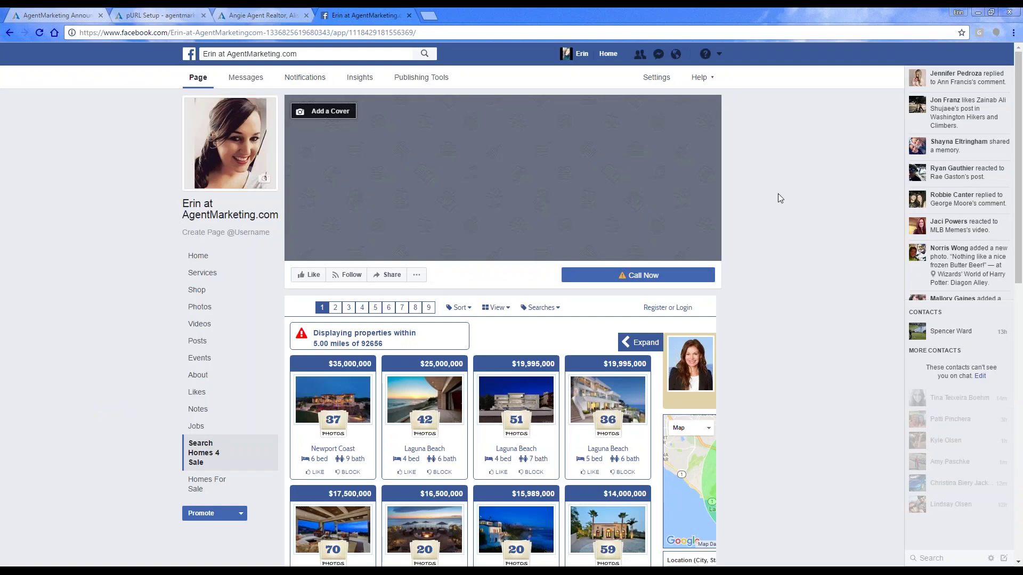
scroll(775, 209, "down", 2)
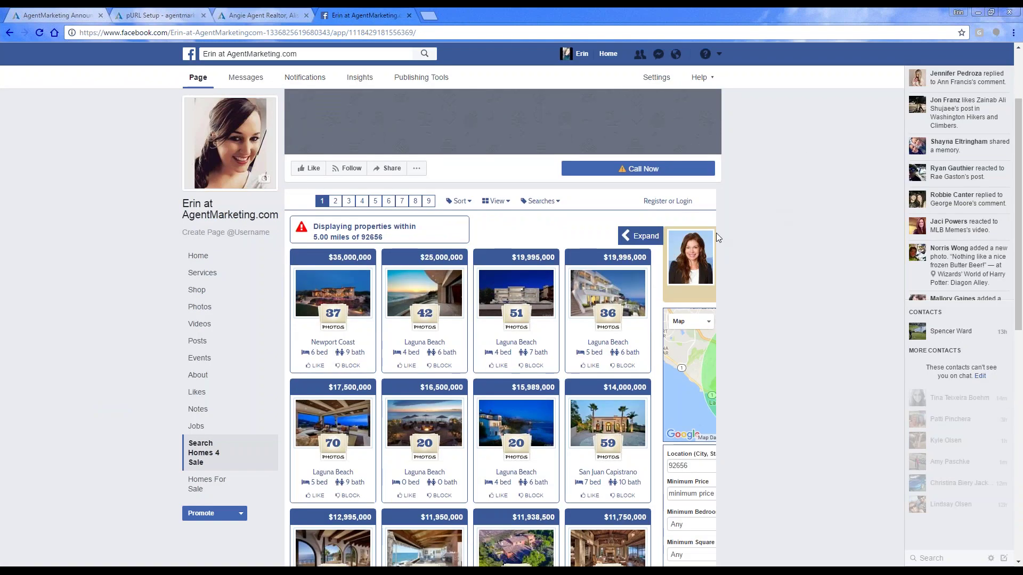
scroll(612, 224, "down", 2)
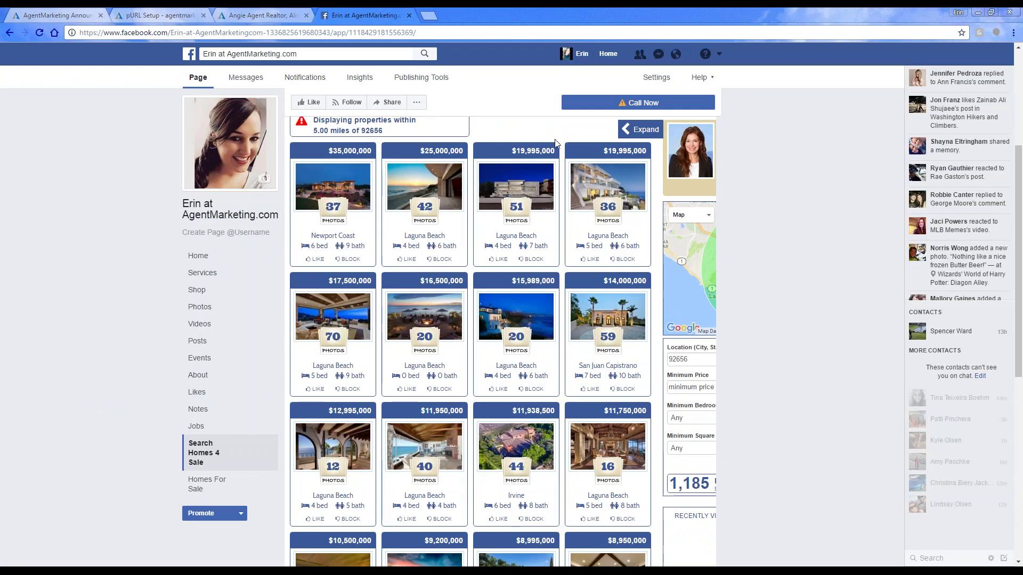
scroll(537, 203, "down", 2)
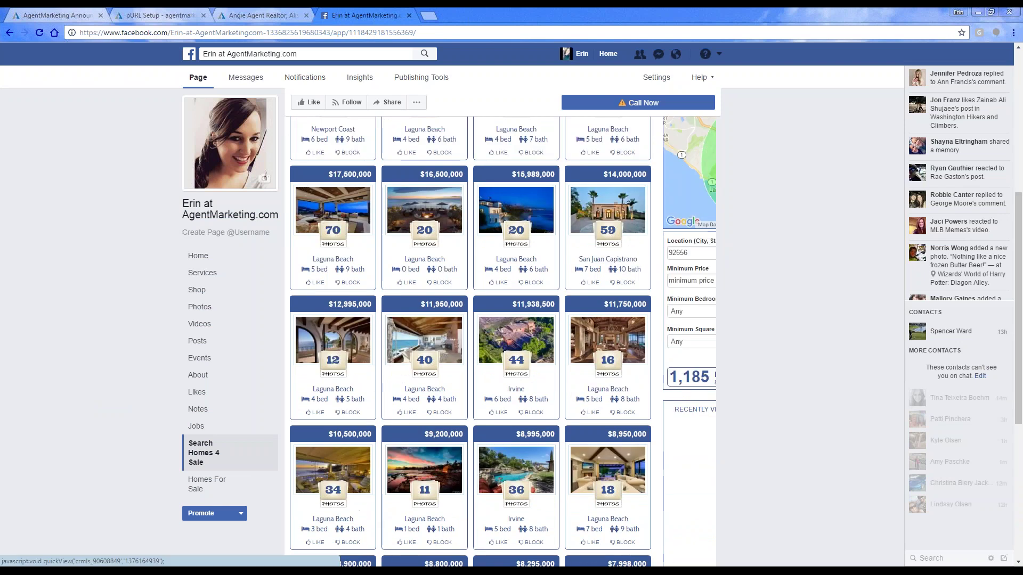
scroll(532, 213, "down", 4)
scroll(532, 213, "up", 6)
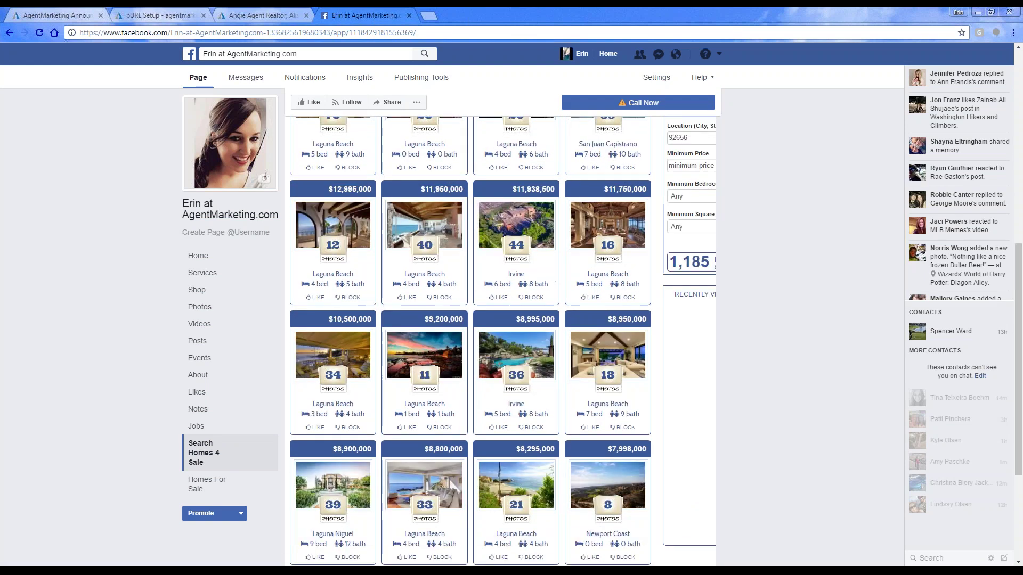
scroll(504, 267, "up", 2)
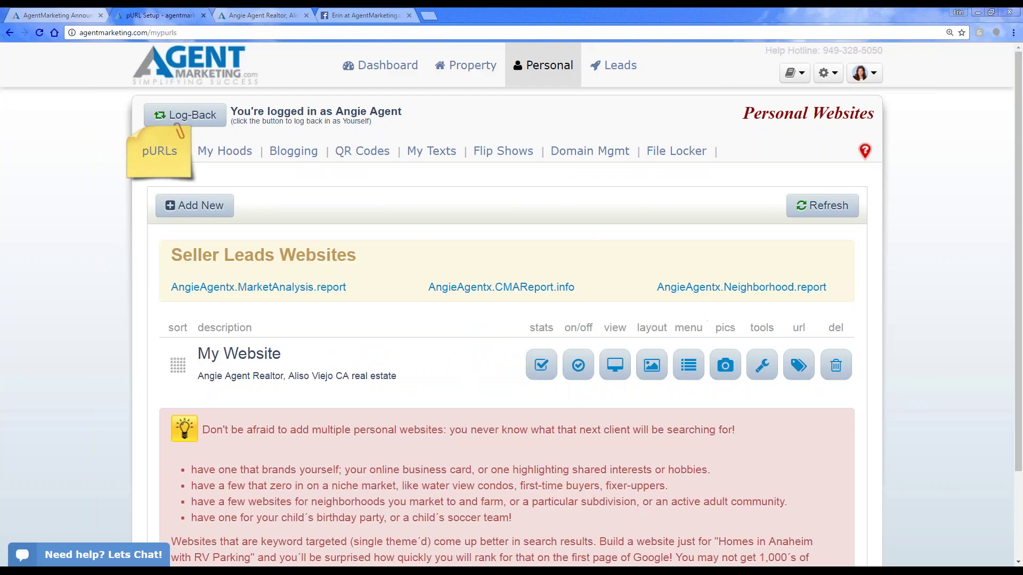
Step: In AgentMarketing's IDX Setup, try New Property Search as the default by sorting it first, and restore Aliso Viejo to first place
left_click(828, 74)
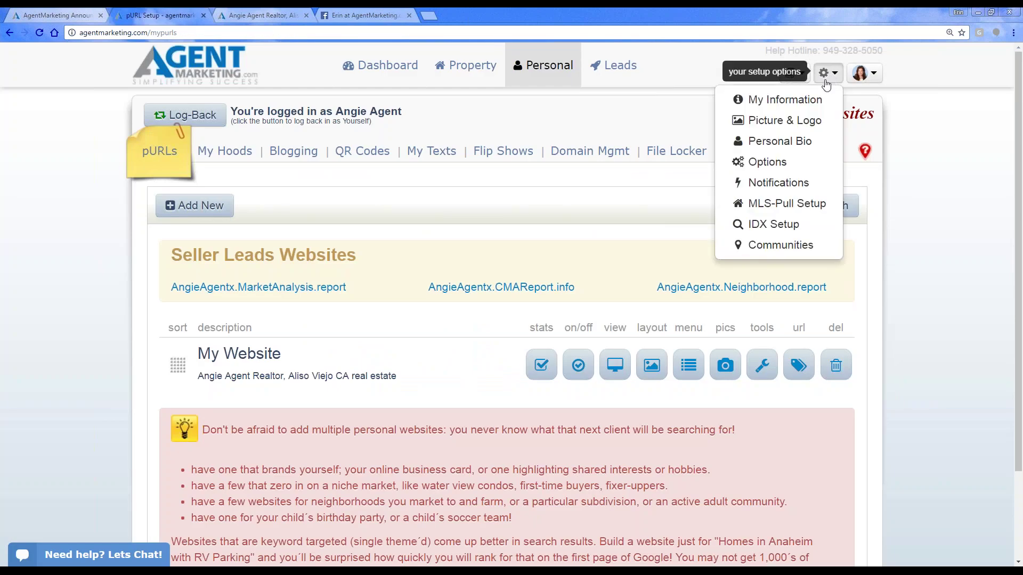
left_click(790, 224)
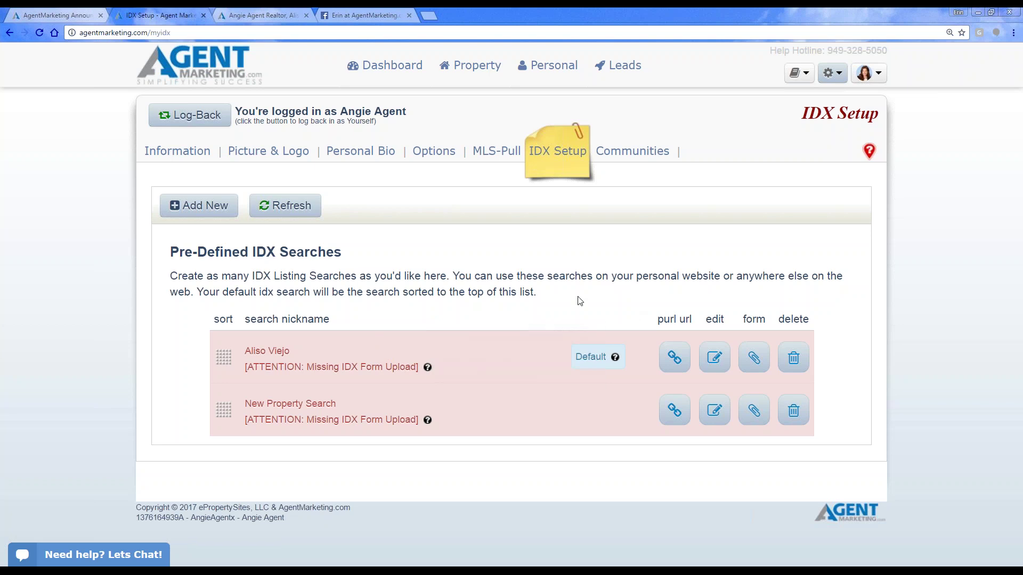
mouse_move(615, 356)
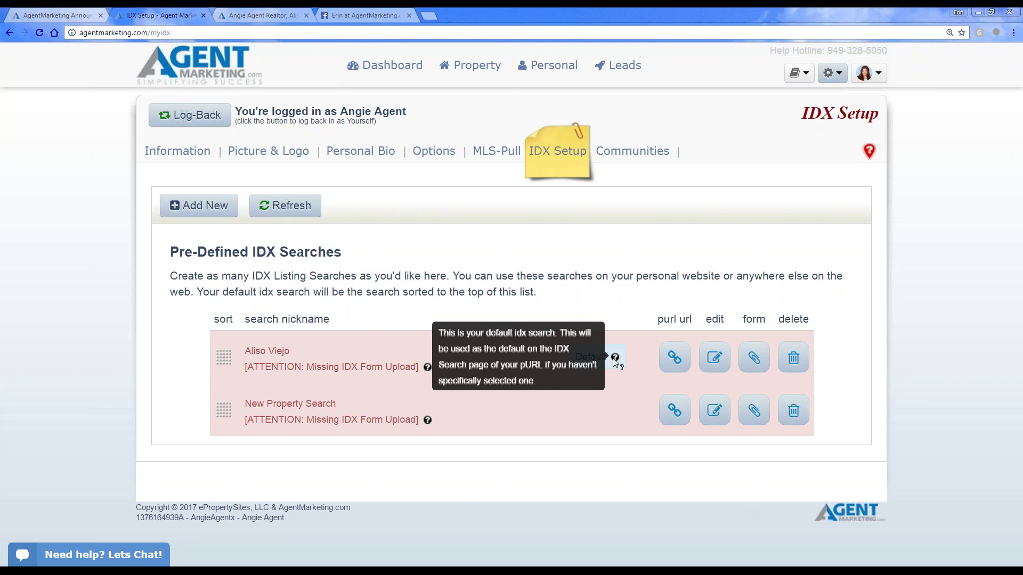
left_click_drag(223, 408, 210, 366)
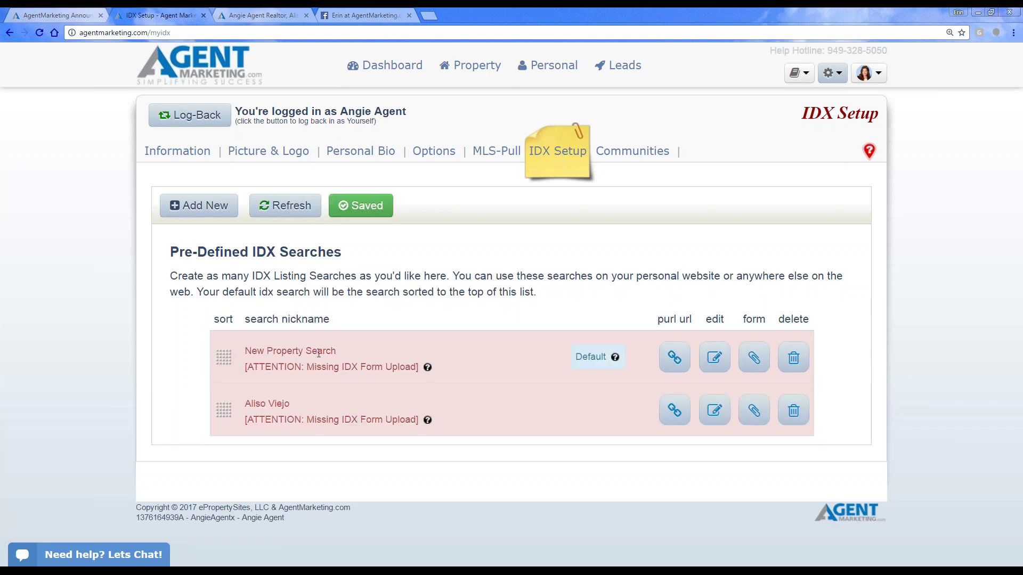
left_click_drag(223, 412, 224, 357)
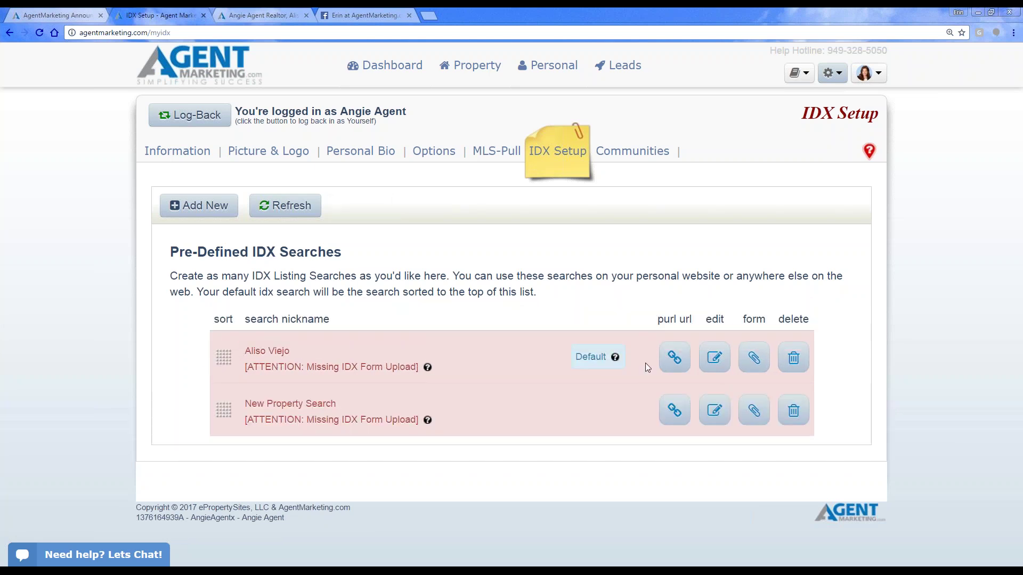
Step: Check the Facebook page's property search again and return to AgentMarketing's IDX Setup
left_click(364, 15)
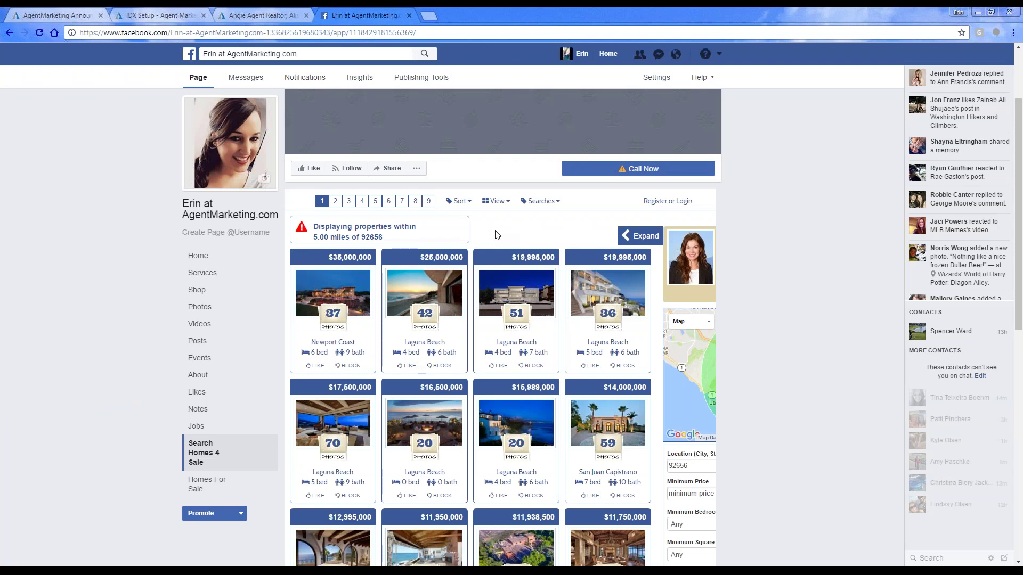
left_click(133, 12)
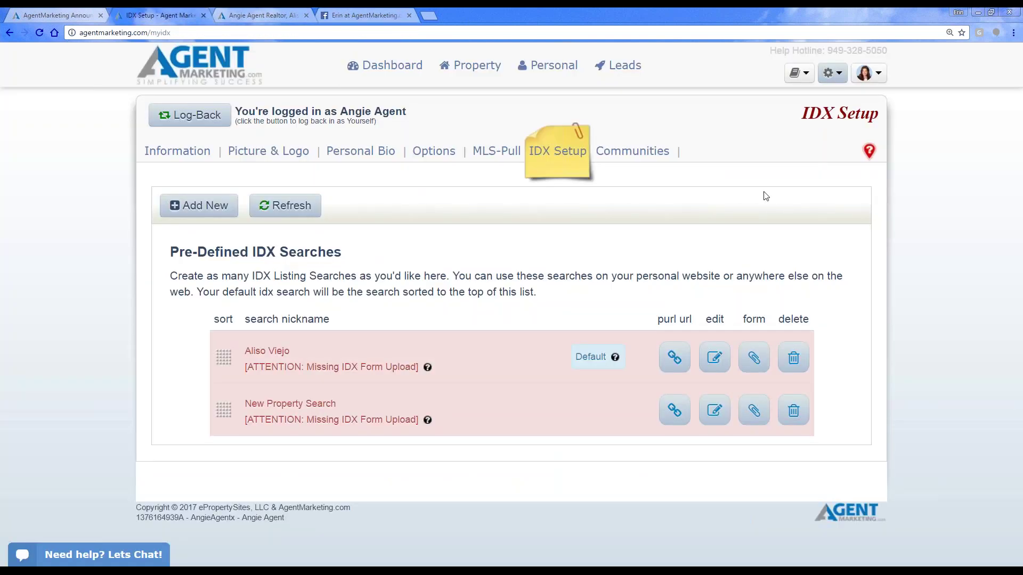
Step: From AgentMarketing's setup options, open the Facebook IDX Search Tab app and try to add it to a business page
left_click(828, 76)
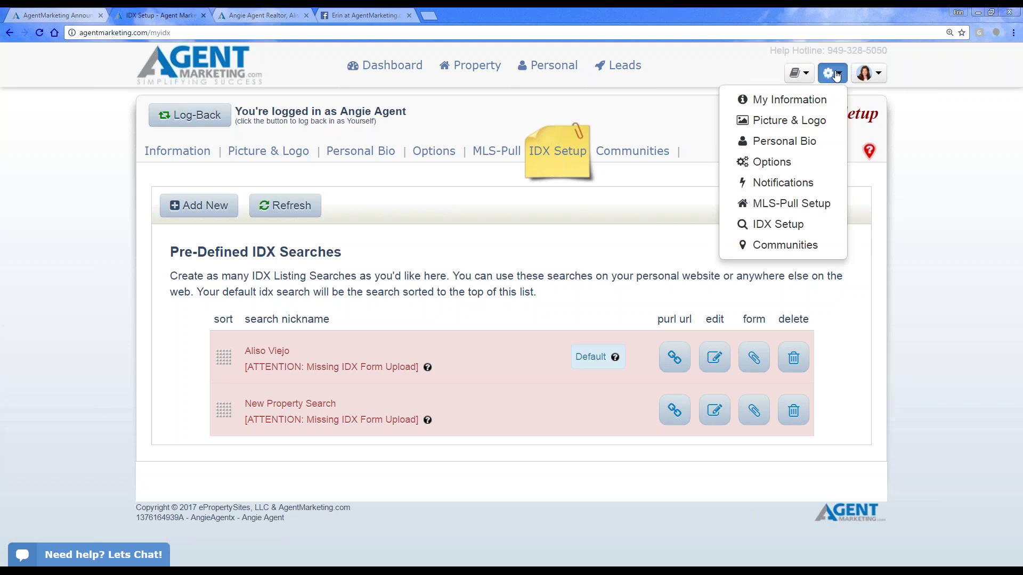
left_click(793, 163)
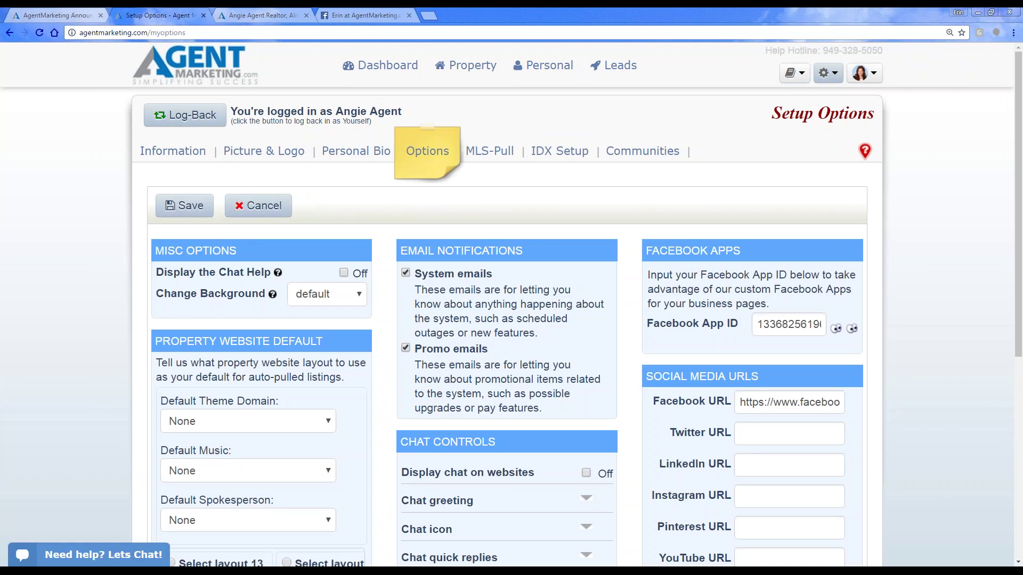
left_click(852, 329)
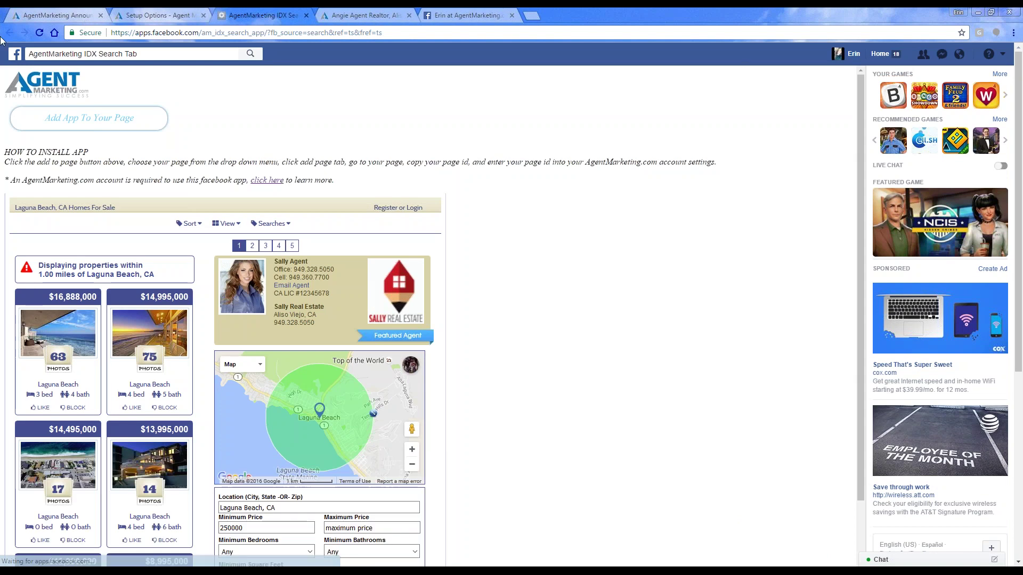
left_click(67, 123)
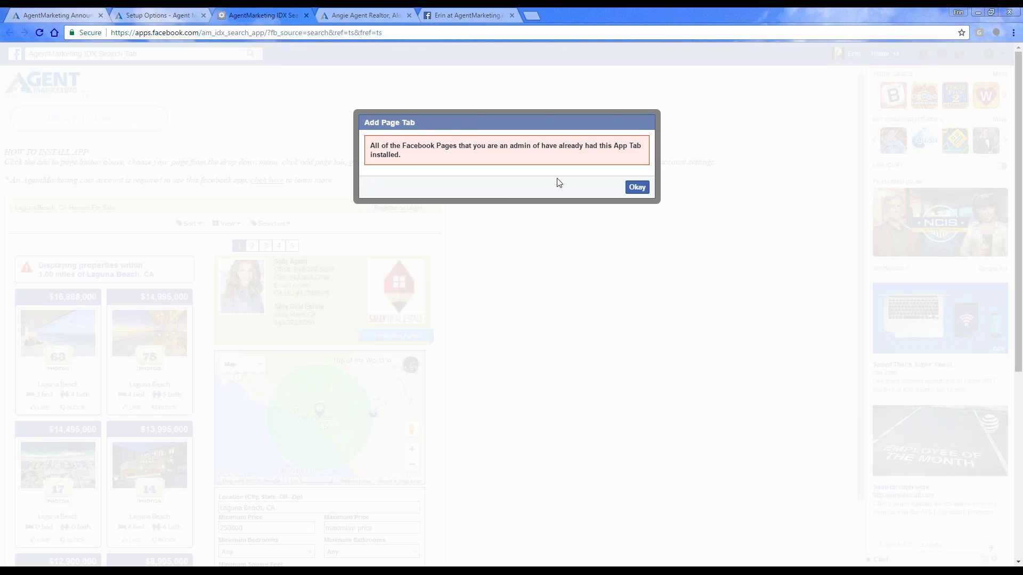
left_click(638, 188)
Step: Review the Facebook page's Search Homes 4 Sale listings through the end of the first results page and close that page
left_click(468, 15)
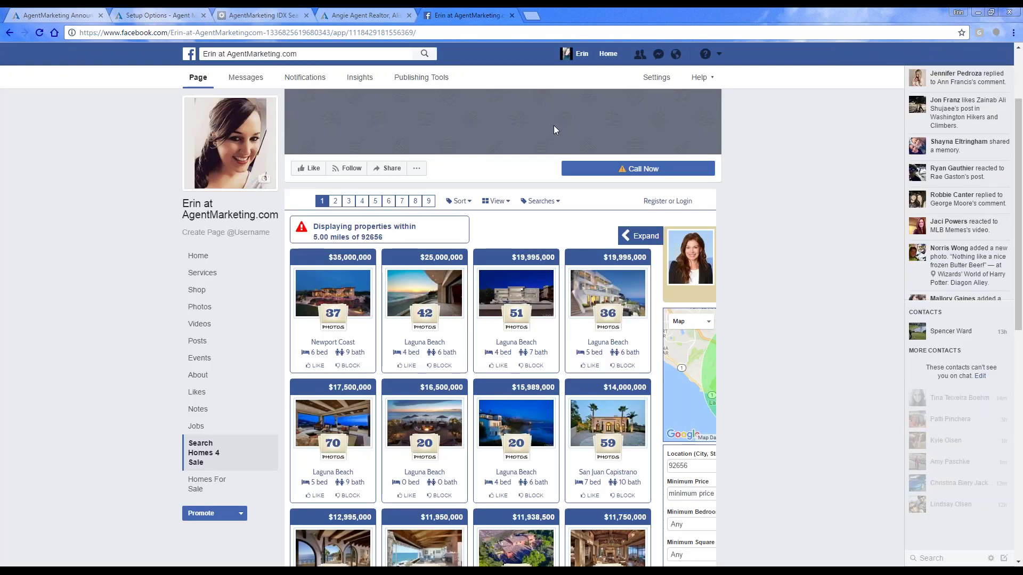
left_click(538, 201)
scroll(571, 268, "down", 8)
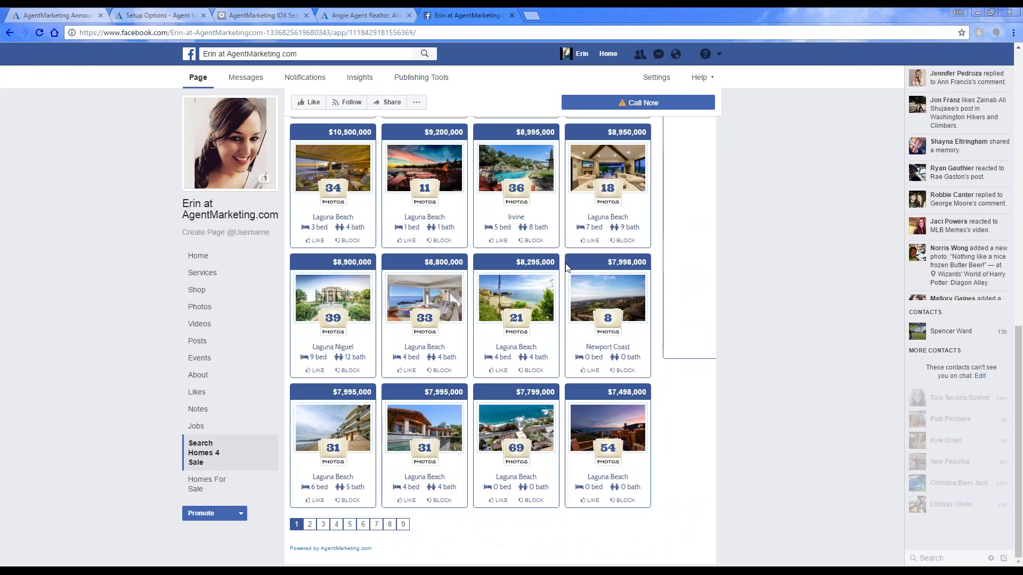
scroll(723, 296, "up", 10)
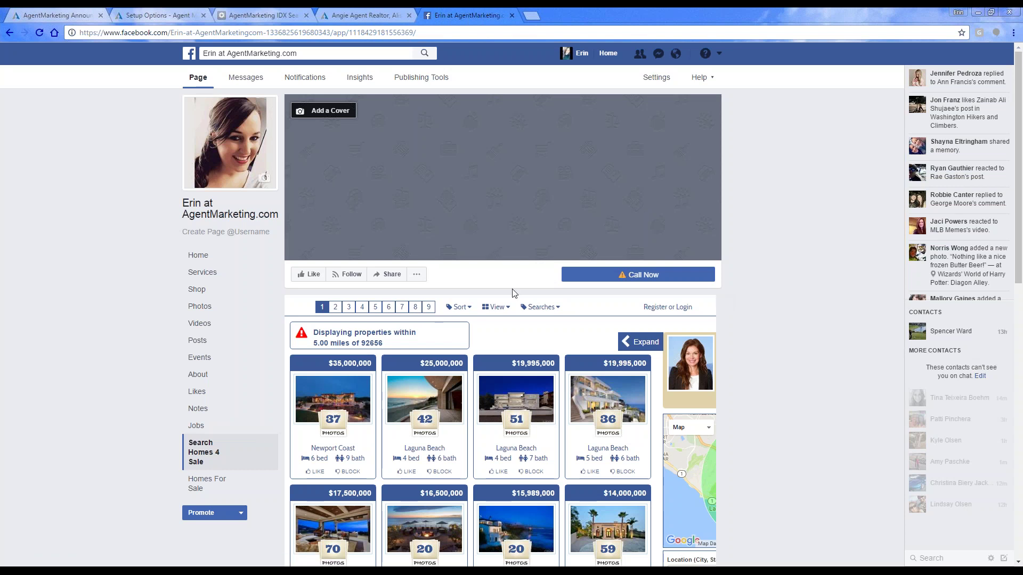
left_click(512, 16)
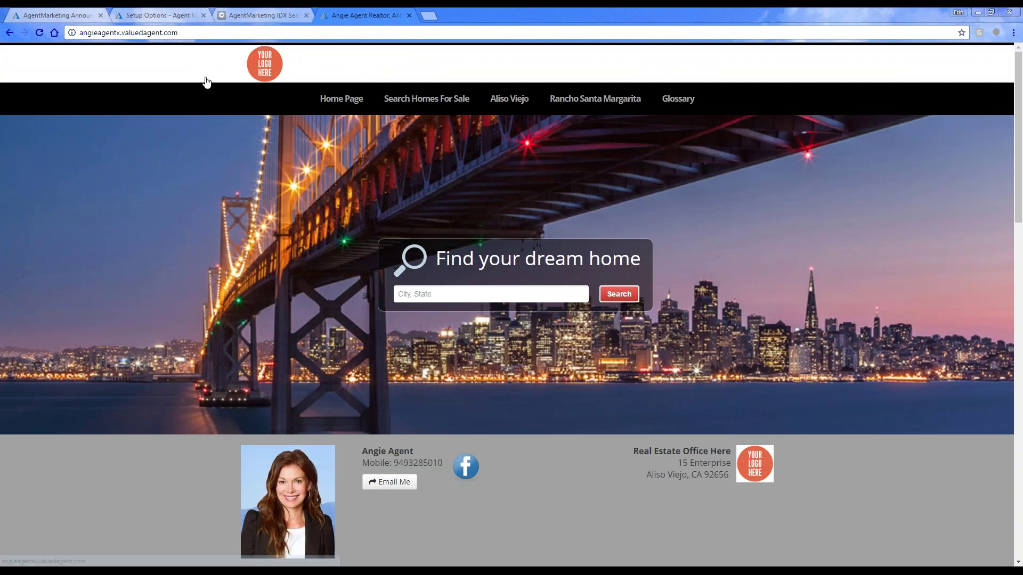
Step: Close the IDX search app page and the agent's website, and open AgentMarketing's IDX Setup
left_click(282, 15)
left_click(307, 16)
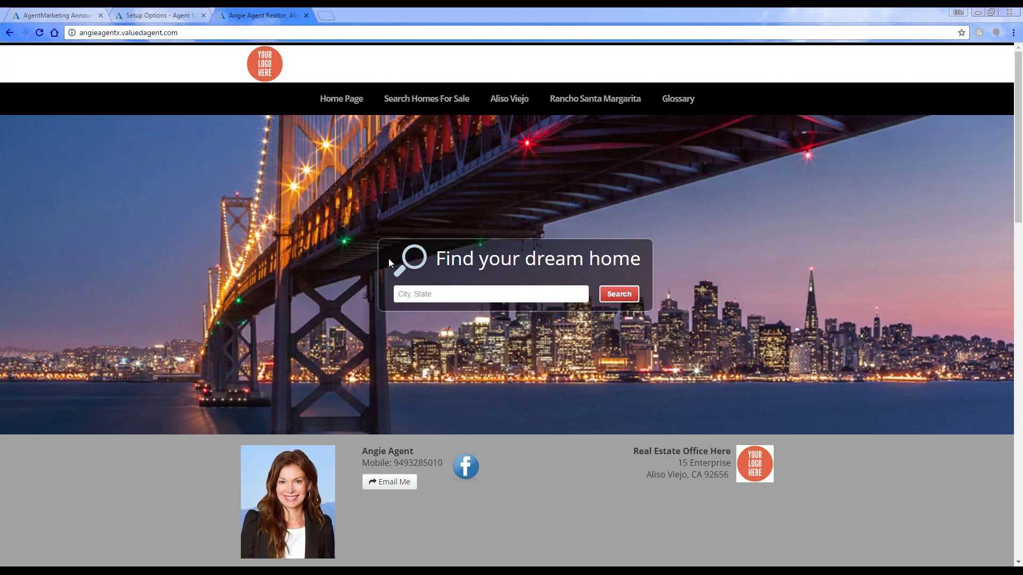
left_click(306, 15)
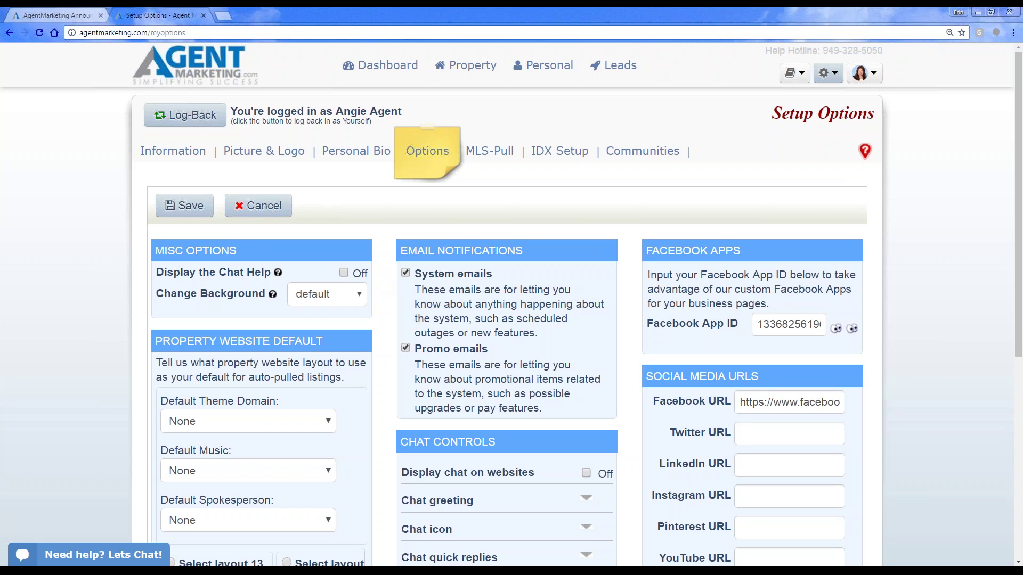
left_click(828, 73)
left_click(789, 223)
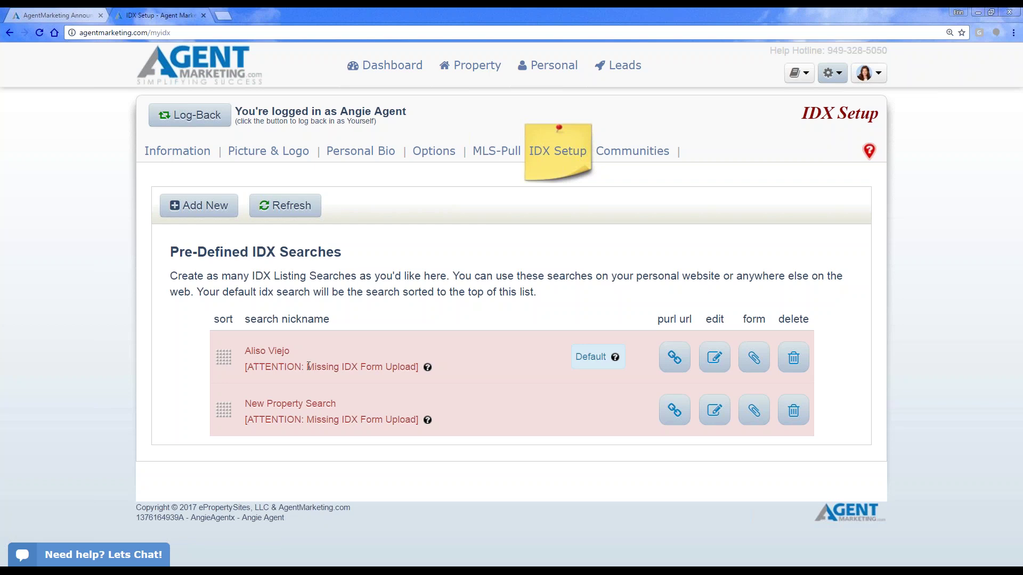
Step: Start a new predefined IDX search, look through the available MLS sources, and close the form without saving
left_click(196, 210)
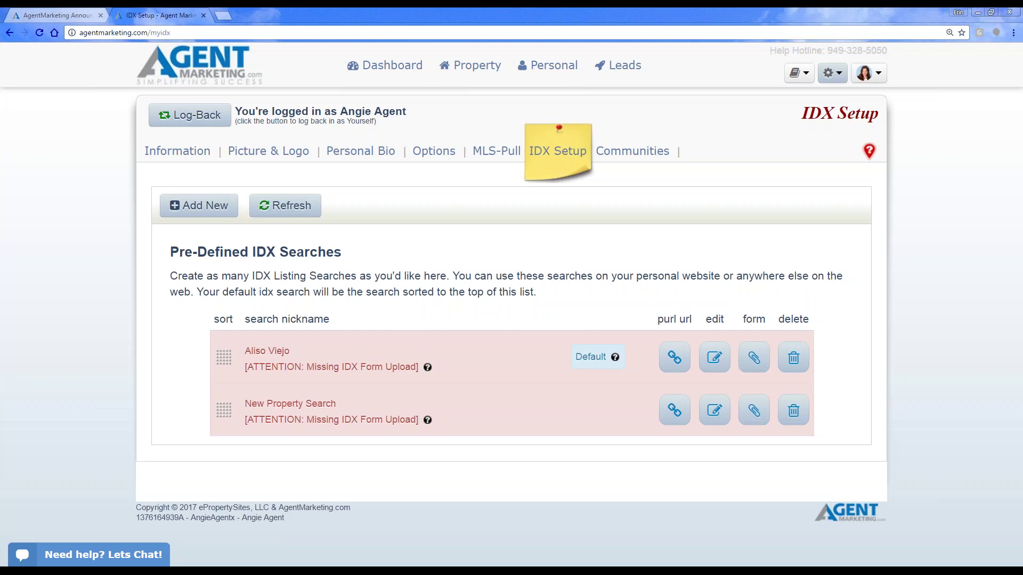
left_click(199, 206)
left_click(273, 252)
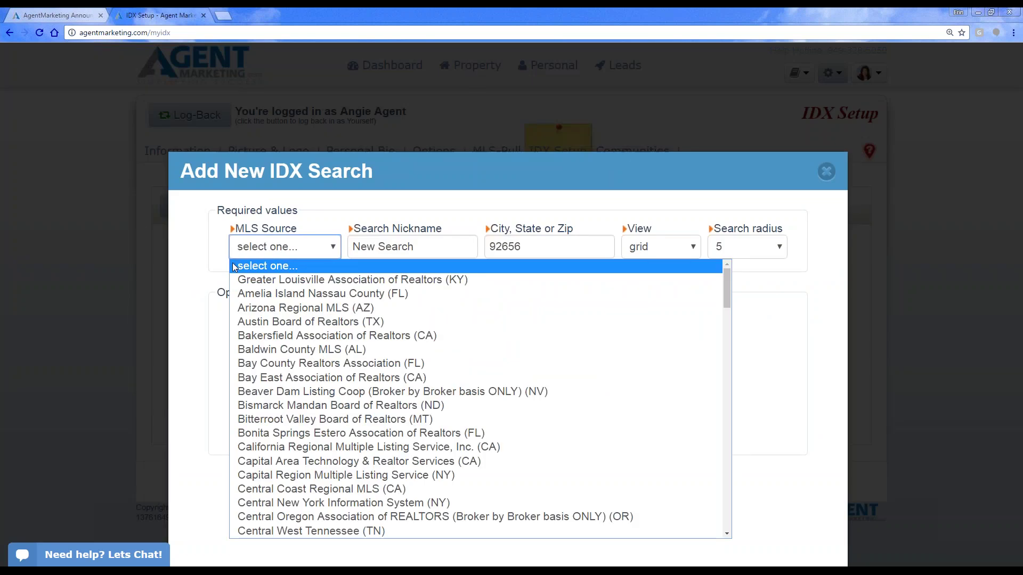
scroll(259, 373, "down", 2)
scroll(259, 372, "down", 15)
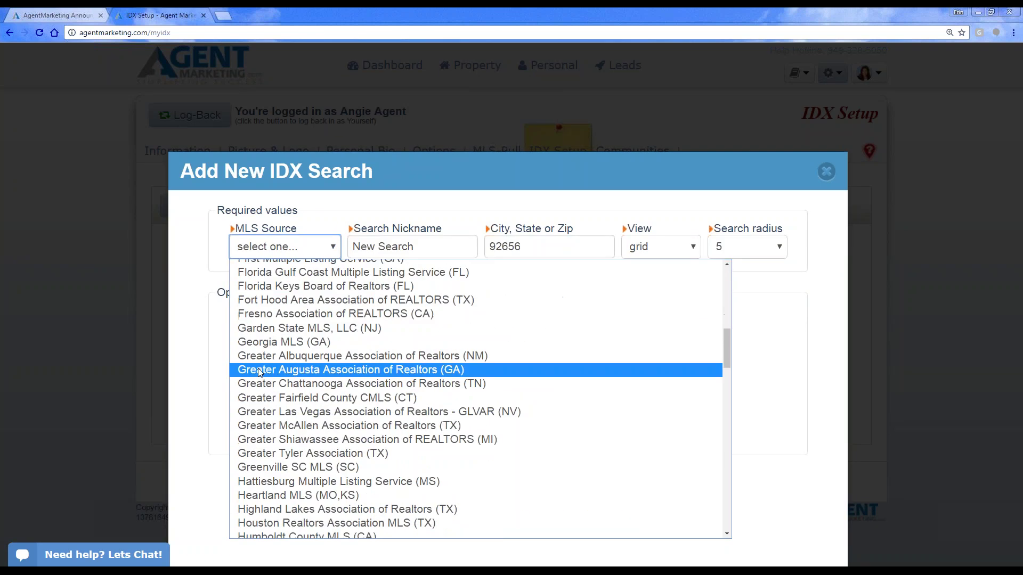
scroll(259, 373, "down", 15)
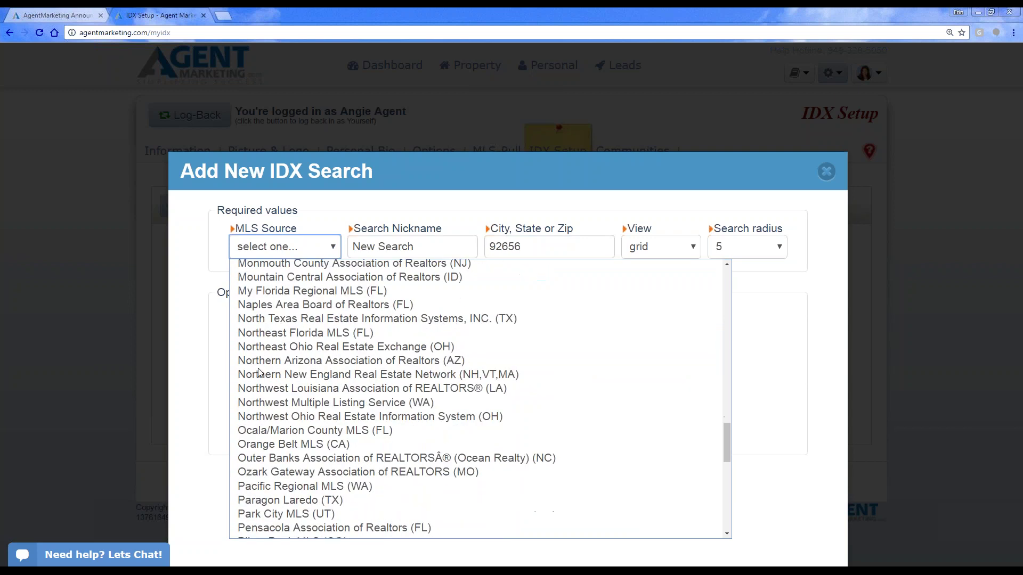
scroll(260, 372, "down", 5)
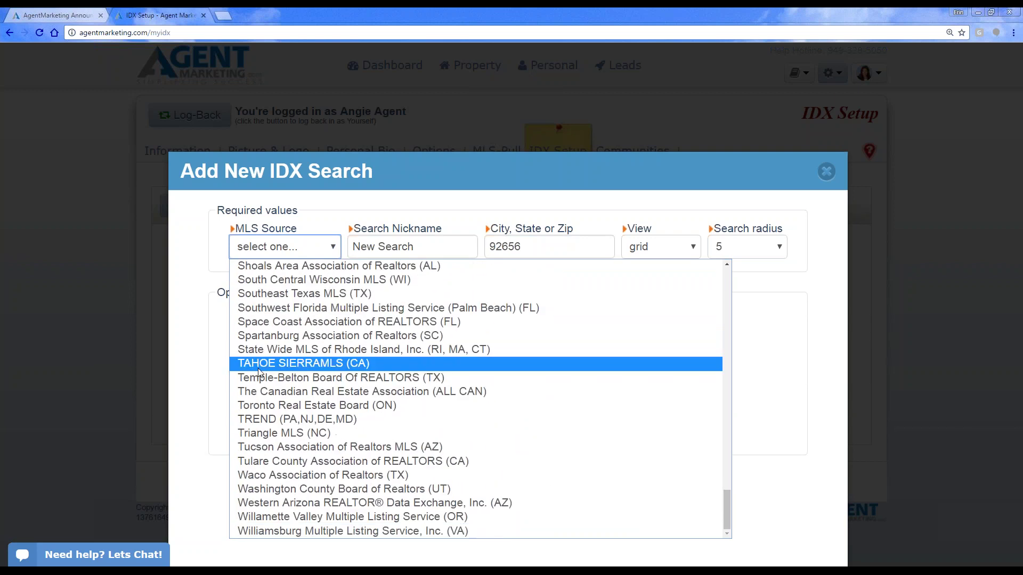
left_click(198, 375)
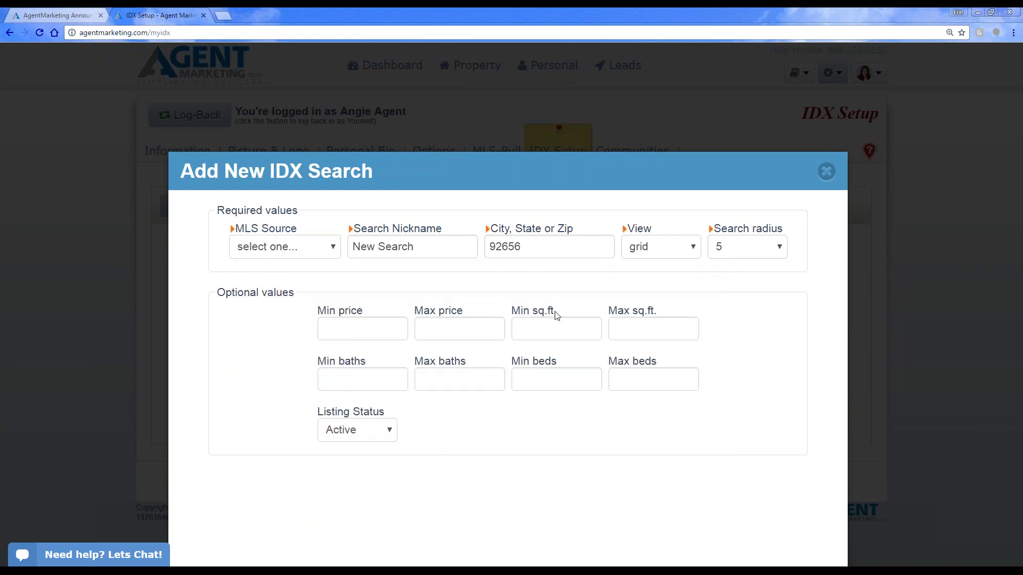
left_click(826, 172)
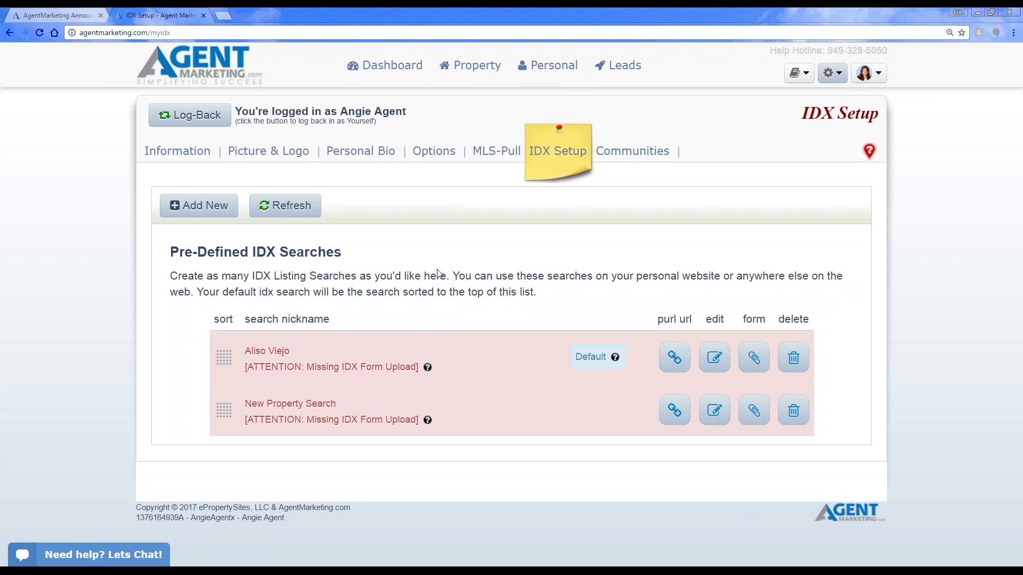
Step: Open Domain Management, bring up the guided instructions for domains bought elsewhere, and stop the tour
mouse_move(520, 69)
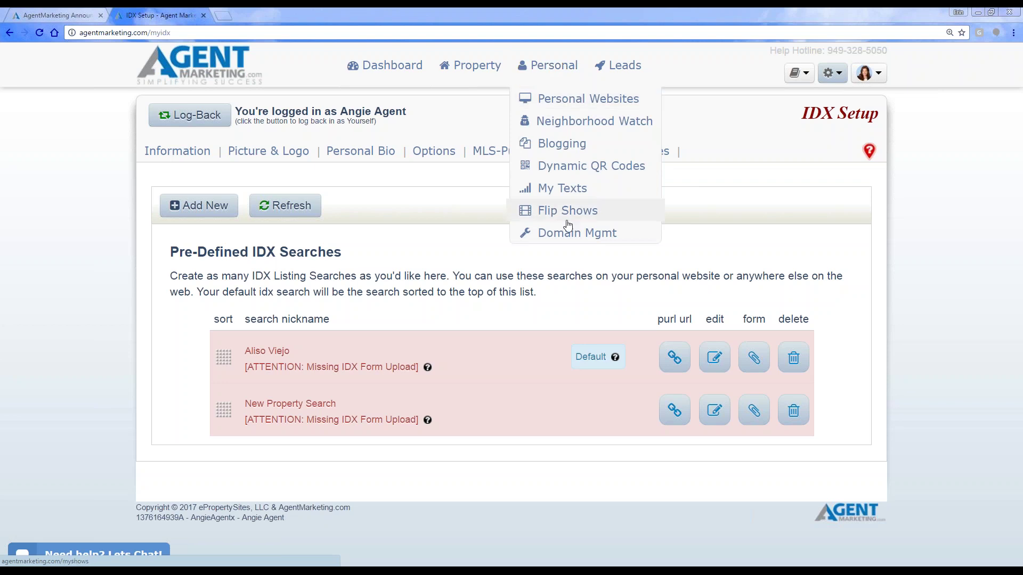
left_click(566, 237)
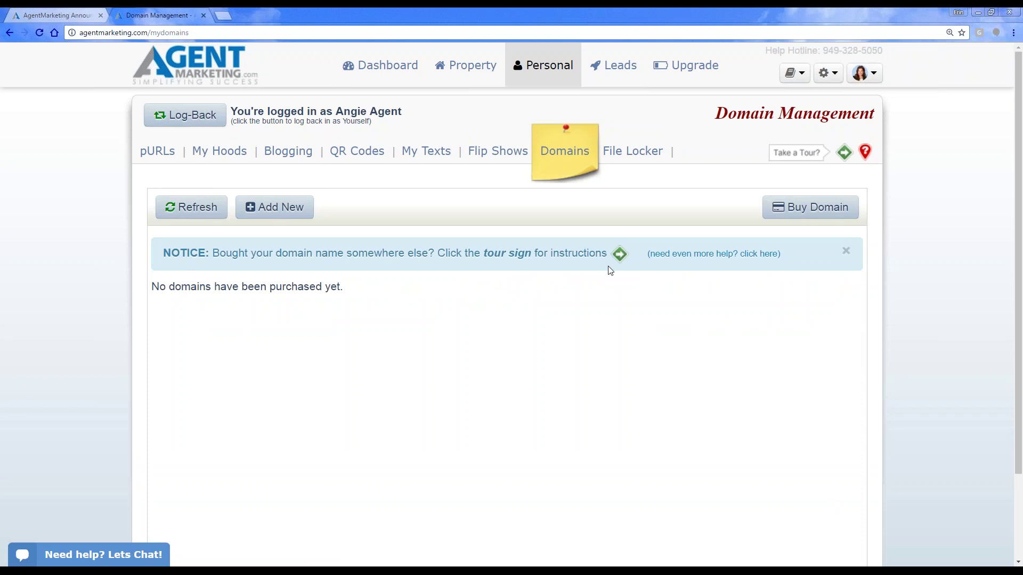
left_click(619, 255)
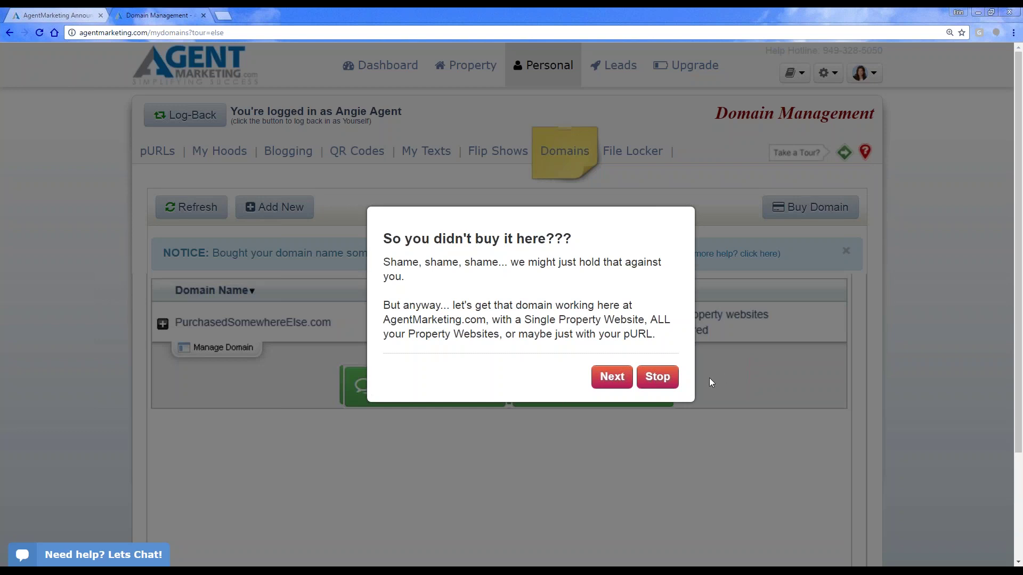
left_click(658, 379)
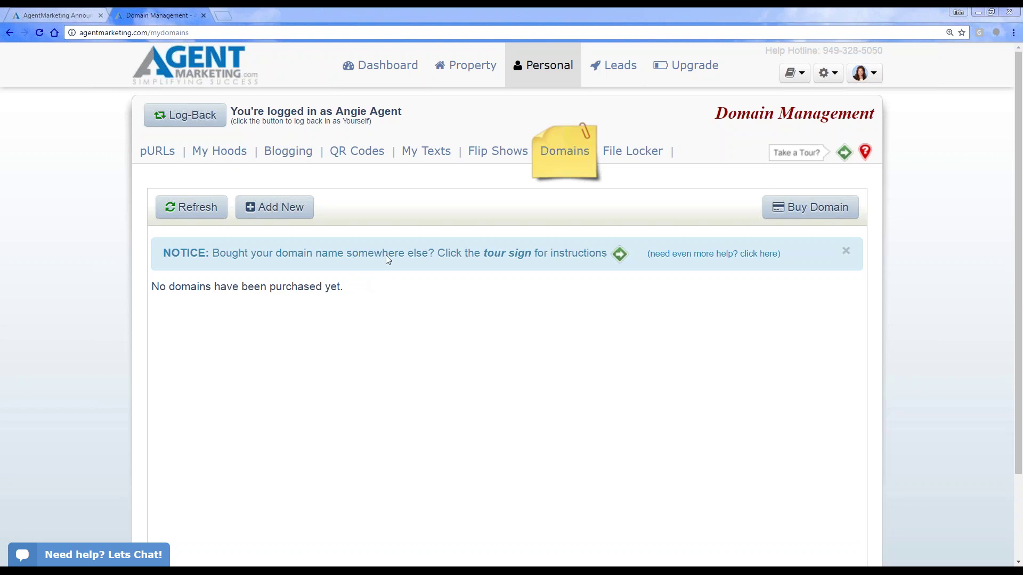
Step: From Property Websites, view the Laguna Beach property's website and its printable brochure, and return to the property list
mouse_move(594, 64)
mouse_move(543, 65)
left_click(477, 99)
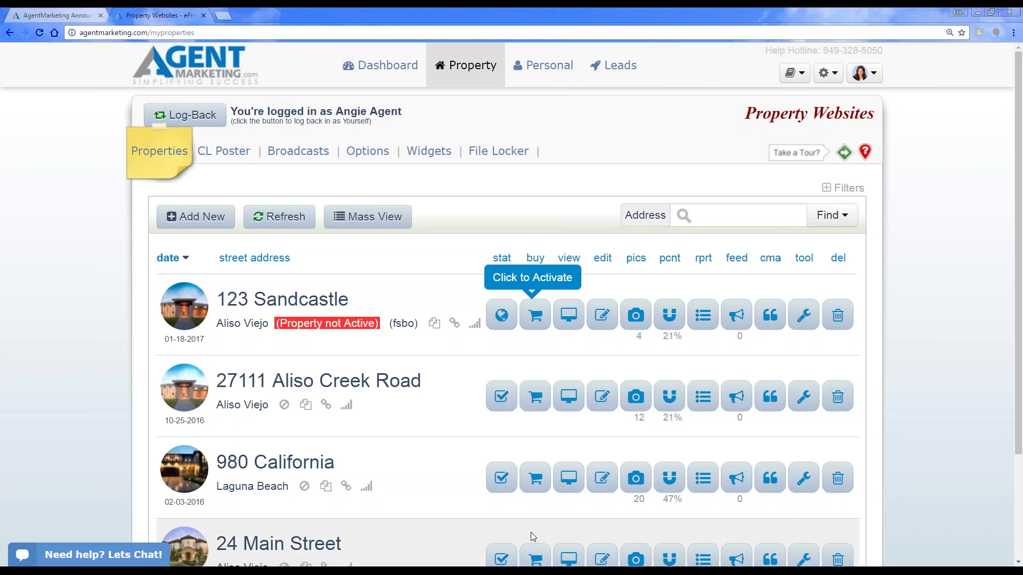
left_click(573, 482)
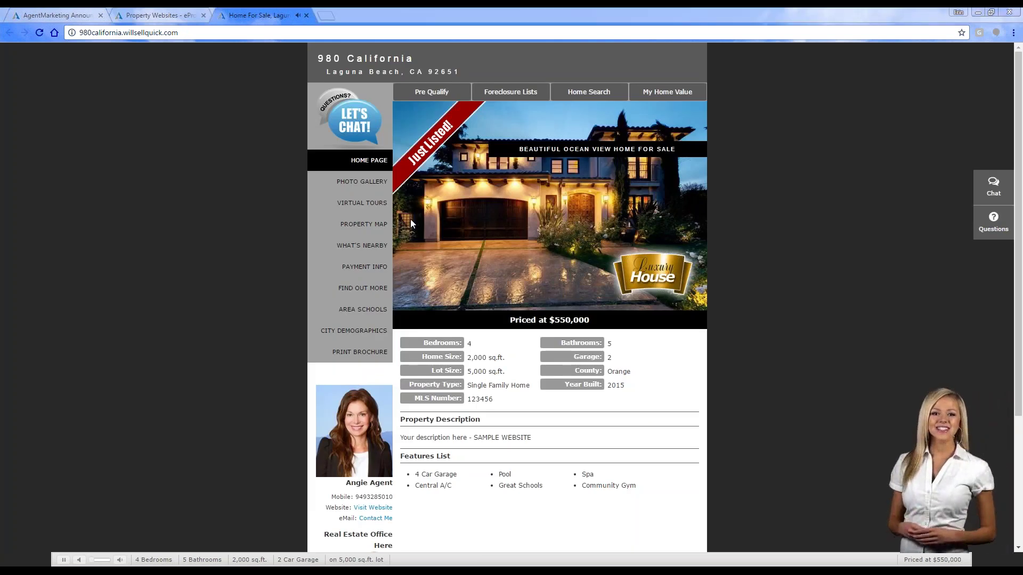
left_click(379, 354)
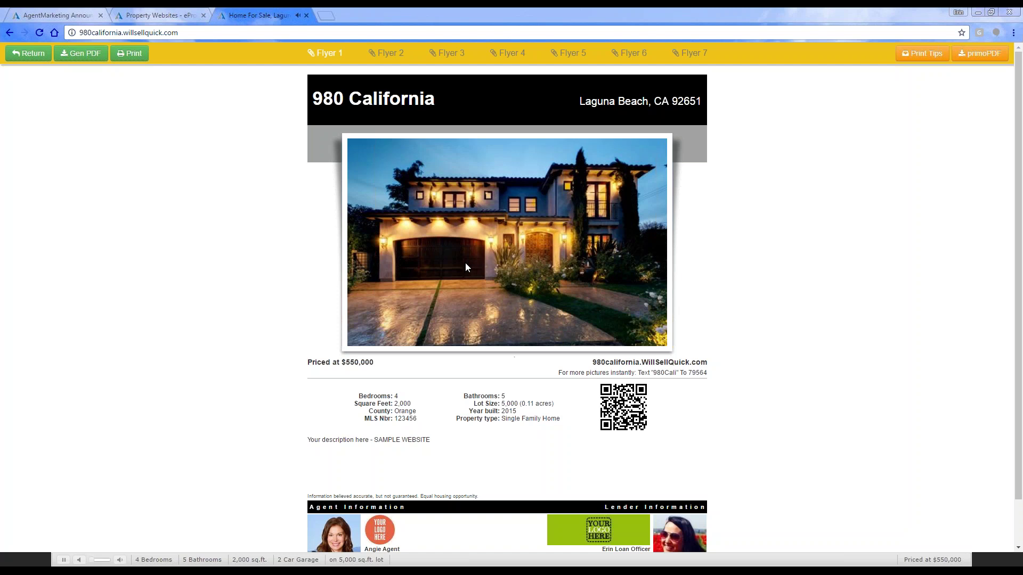
left_click(172, 10)
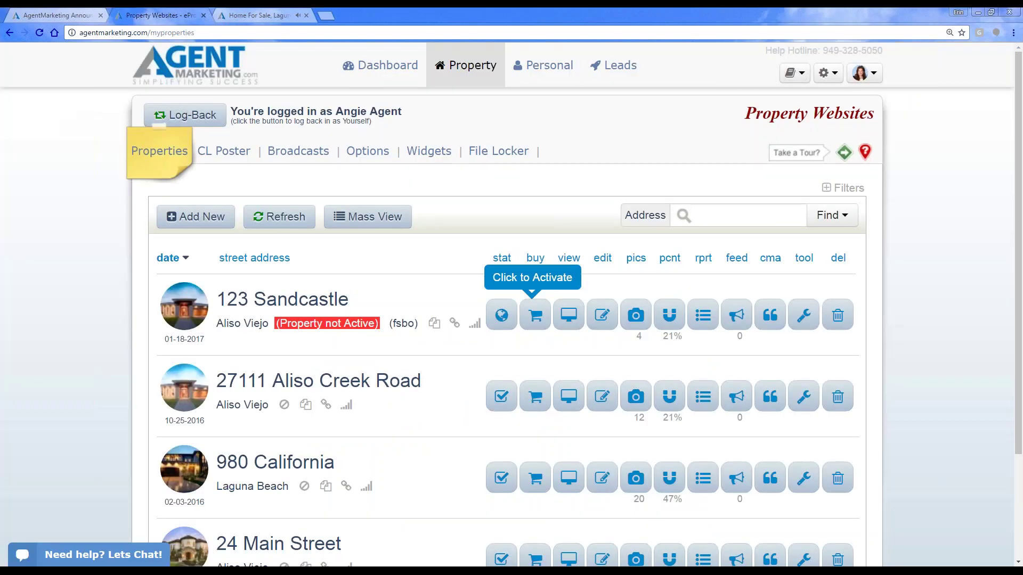